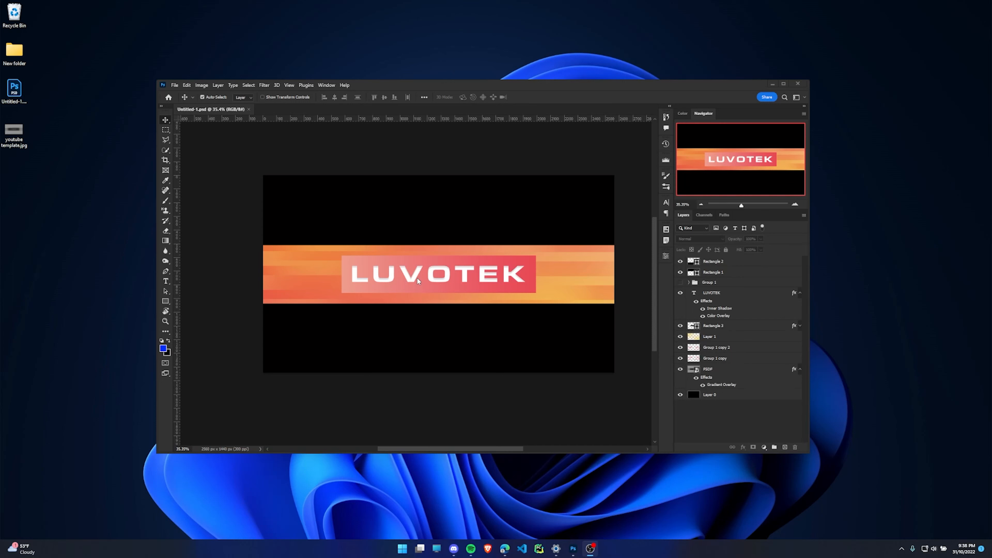
- Create a new 2560 x 1440 px document at 300 ppi from the matching recent custom preset
left_click(174, 85)
left_click(178, 93)
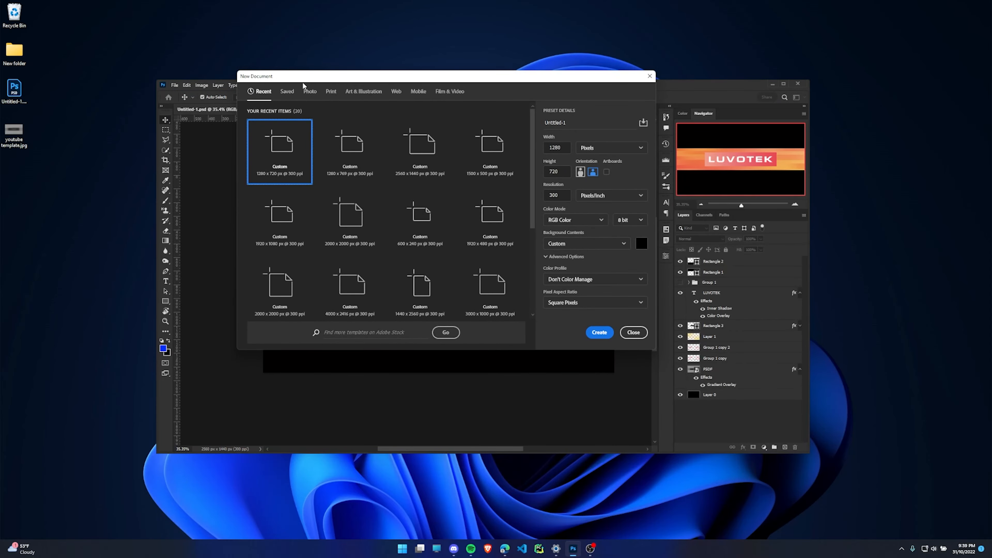
left_click_drag(303, 78, 293, 122)
left_click(413, 193)
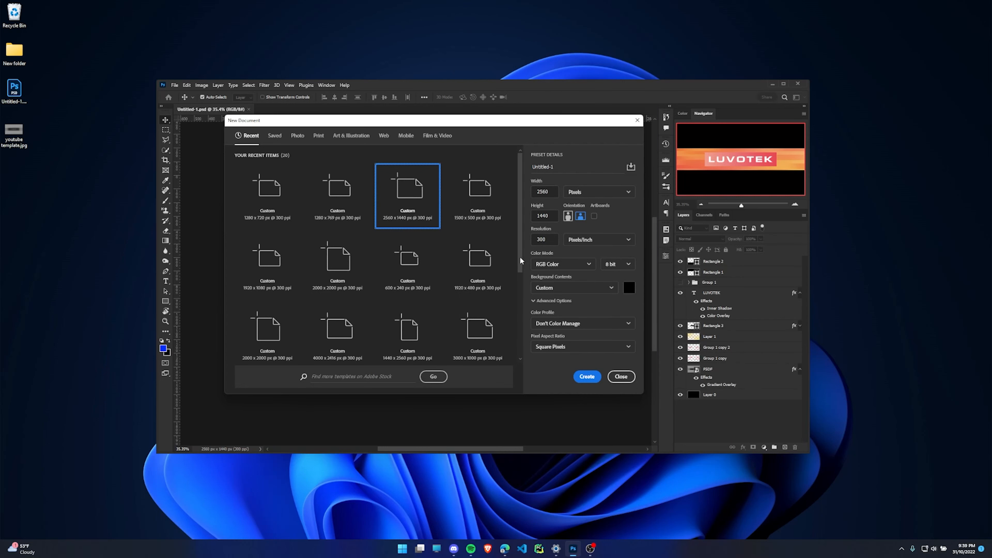
left_click(588, 377)
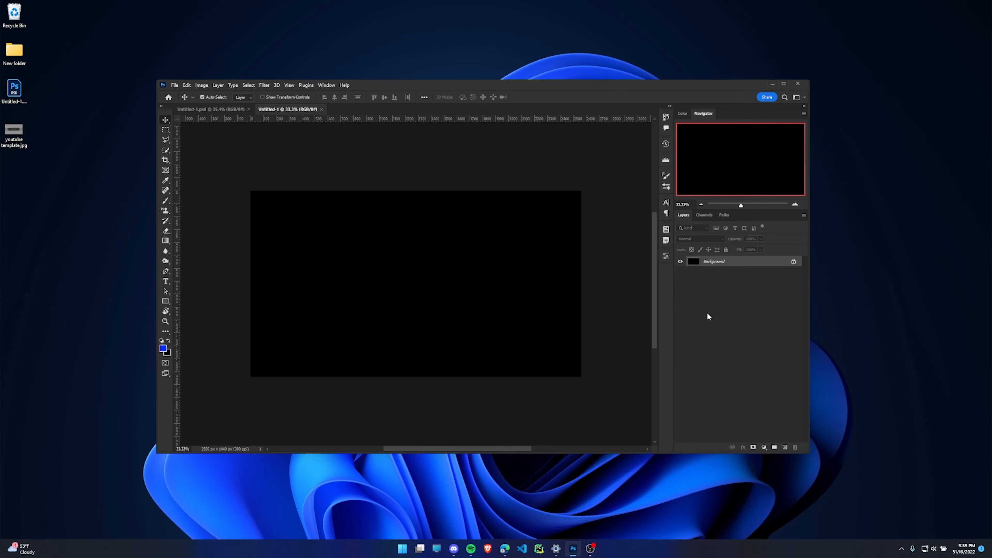
- Unlock the background layer and place the youtube template image from the desktop over the whole canvas
left_click(794, 262)
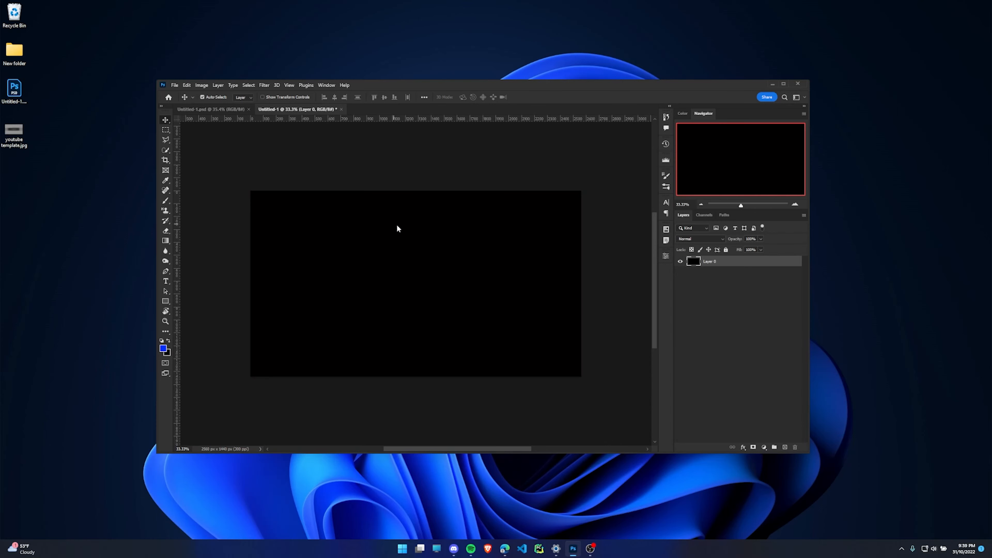
left_click_drag(397, 226, 397, 225)
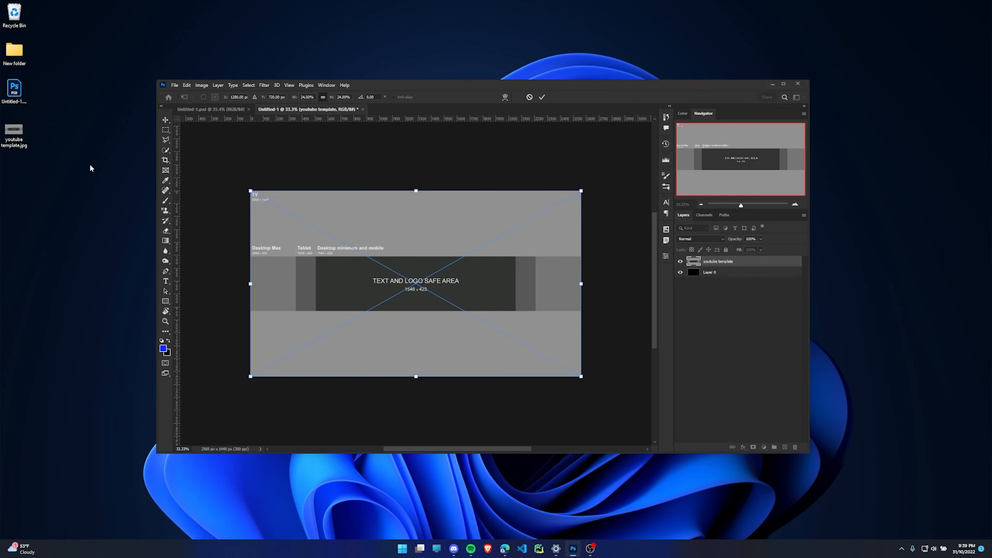
left_click(542, 97)
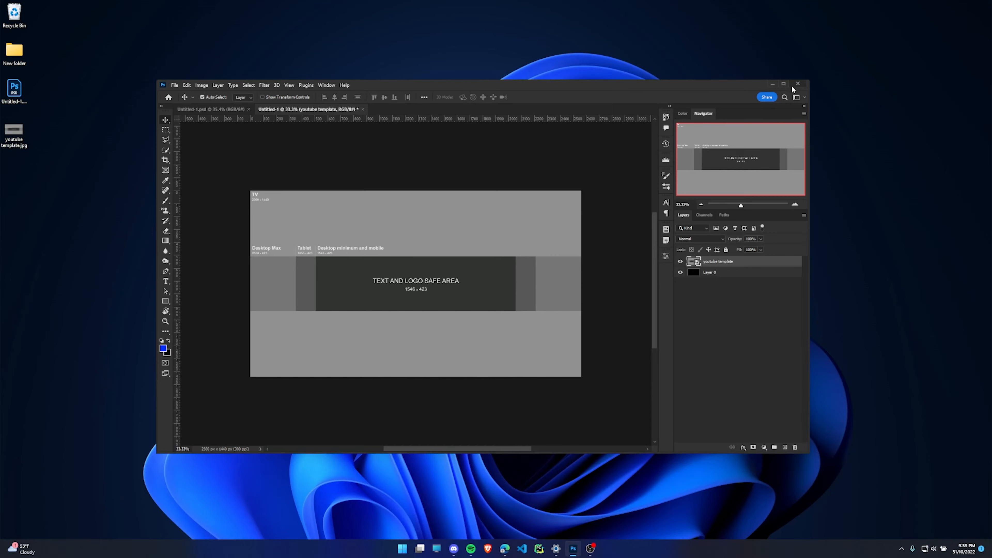
- Maximize the window and add horizontal guides along the upper and lower edges of the text and logo safe area
left_click(784, 84)
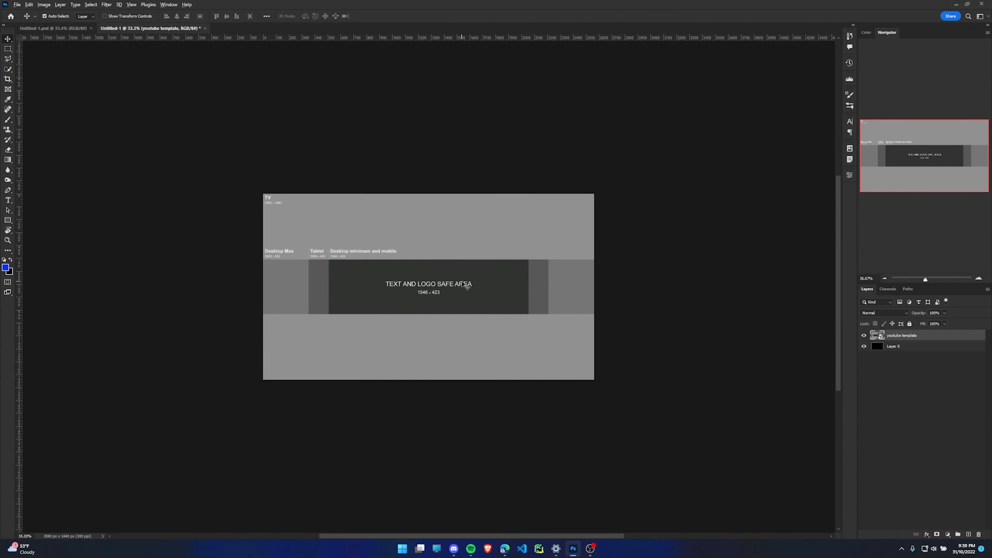
scroll(465, 285, "up", 3)
key("ctrl+r")
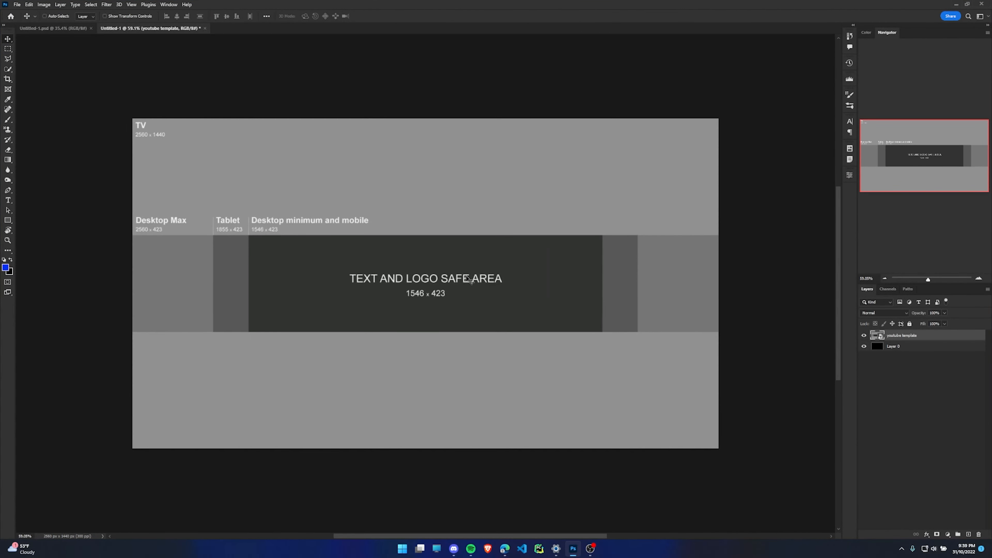
key("ctrl+r")
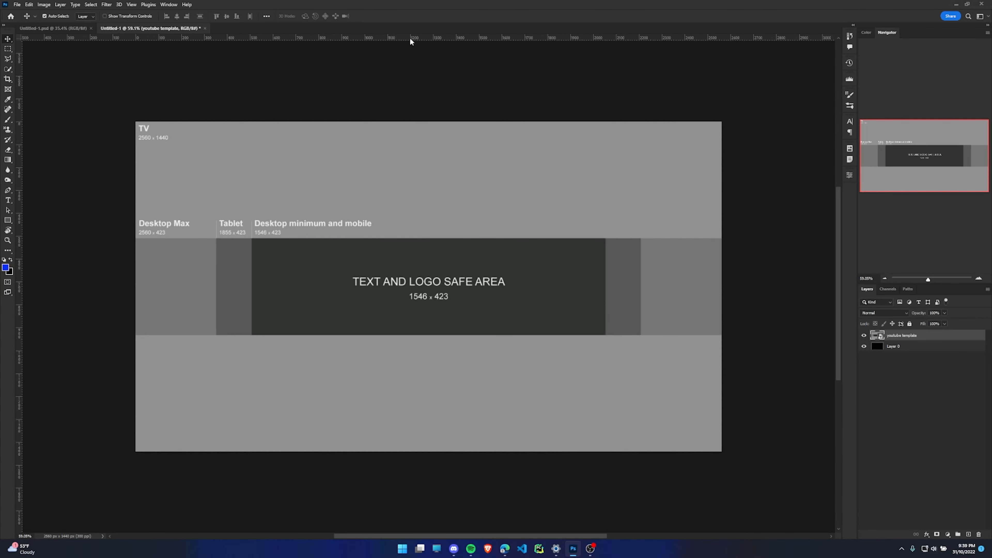
left_click_drag(413, 35, 519, 238)
left_click_drag(409, 38, 584, 335)
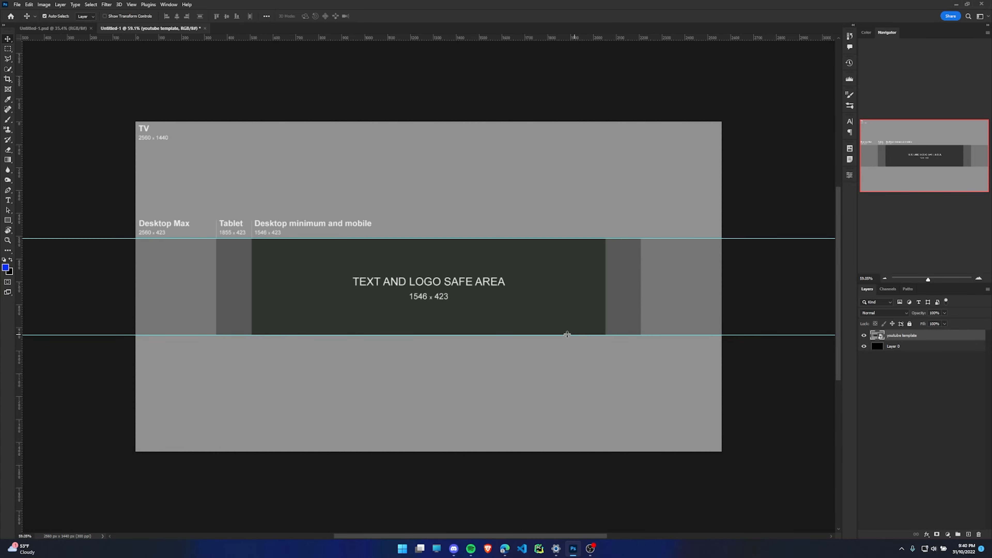
- Add four vertical guides on both side edges of the tablet area and of the text and logo safe area
left_click_drag(20, 260, 216, 319)
left_click_drag(19, 291, 253, 346)
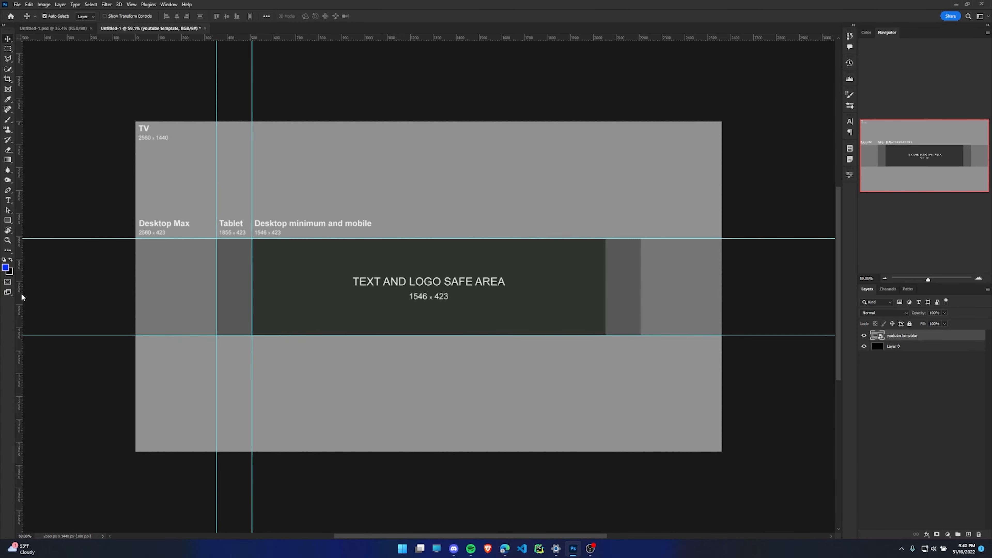
left_click_drag(19, 328, 606, 331)
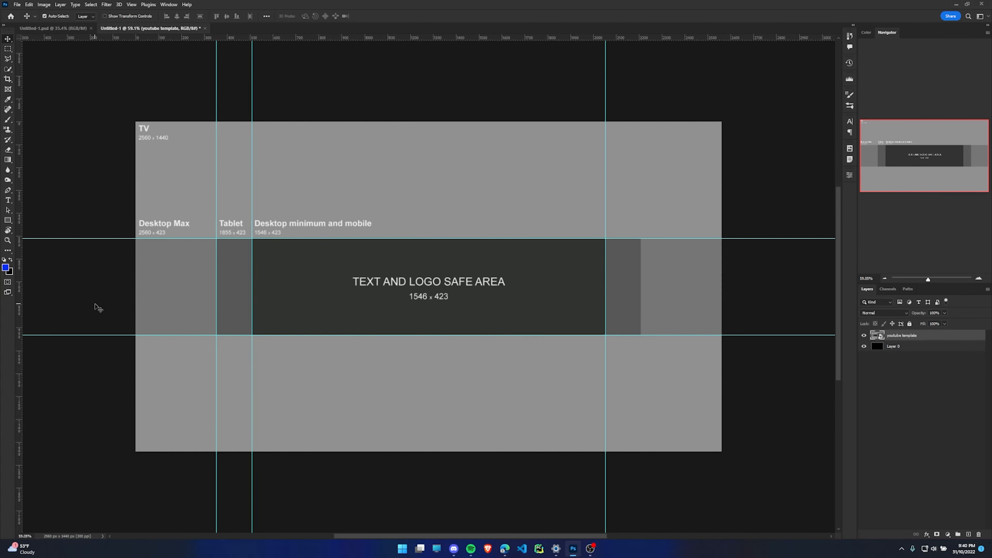
left_click_drag(22, 304, 641, 326)
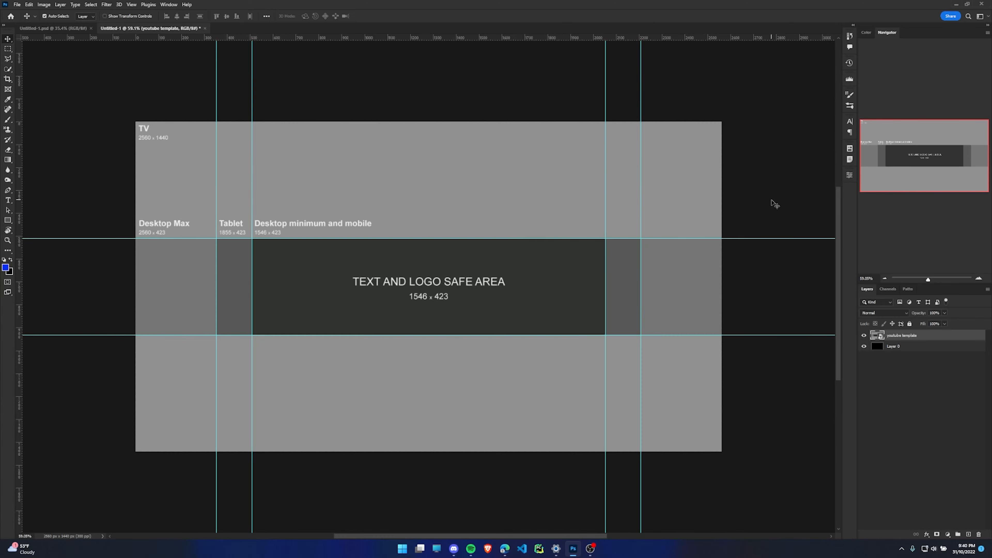
- Draw two black rectangles covering the canvas above and below the horizontal guides, about 2692 x 588 px and 2801 x 640 px
left_click(9, 221)
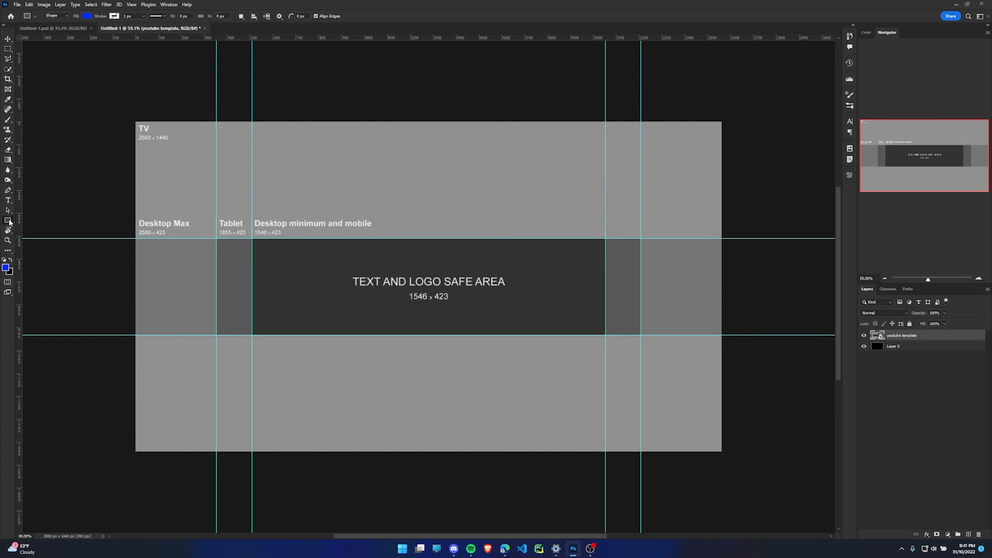
left_click(87, 16)
left_click(46, 57)
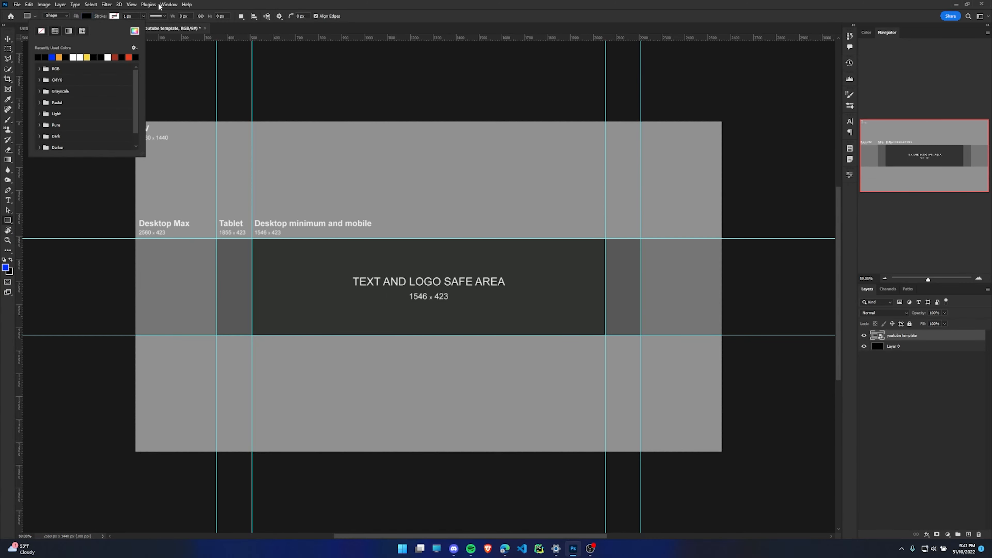
key("Return")
left_click_drag(119, 103, 735, 238)
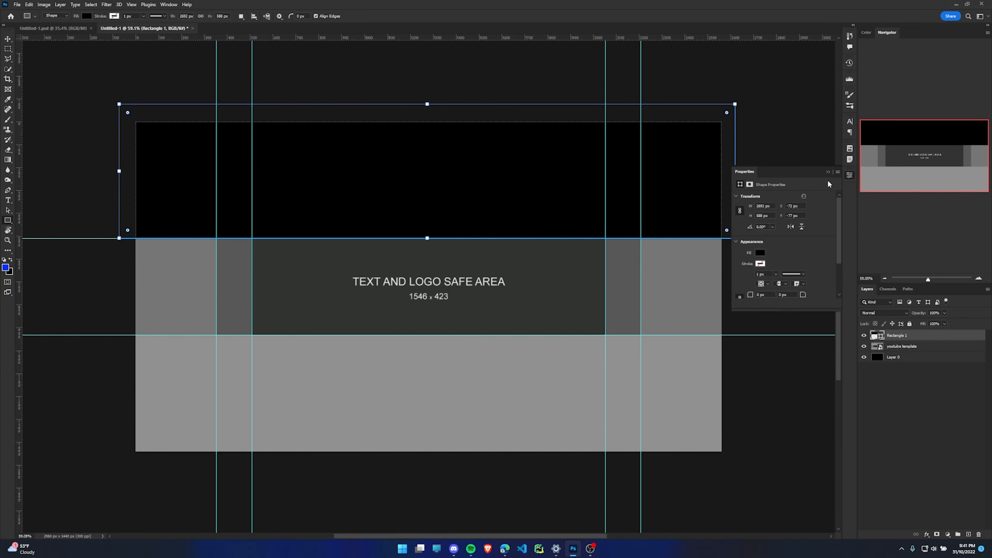
left_click_drag(746, 481, 105, 335)
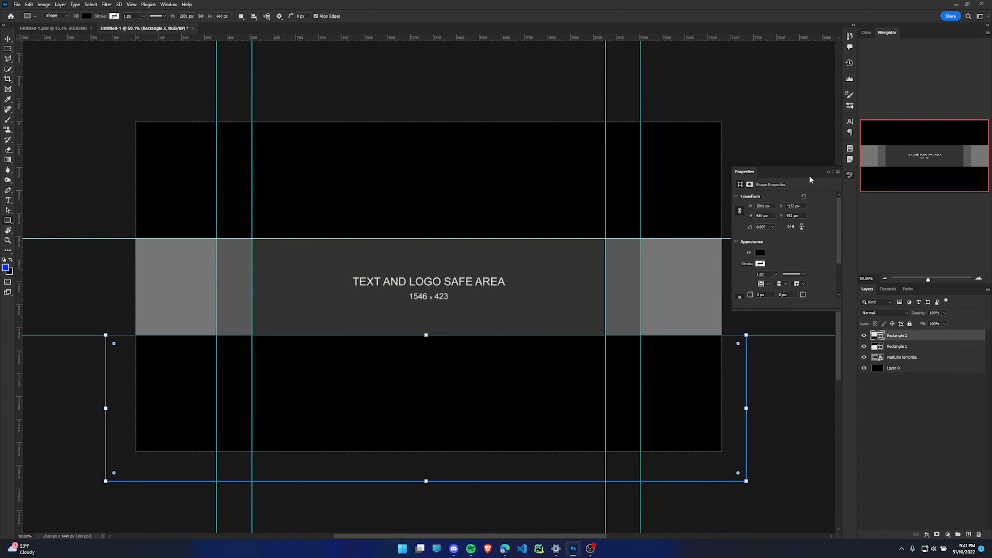
left_click(828, 173)
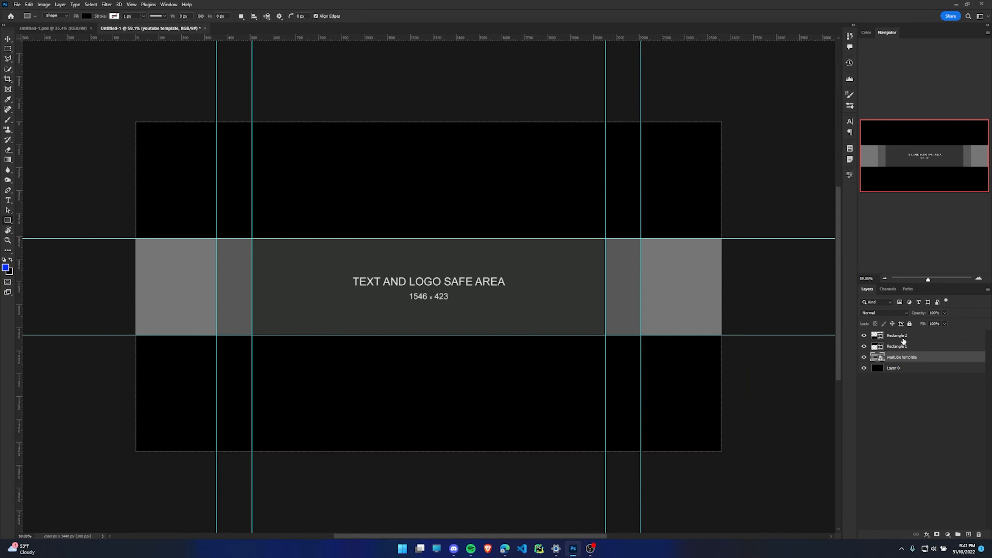
- Add a new empty layer directly above the youtube template layer and beneath the two rectangles
left_click(898, 346)
left_click(909, 361)
left_click(969, 534)
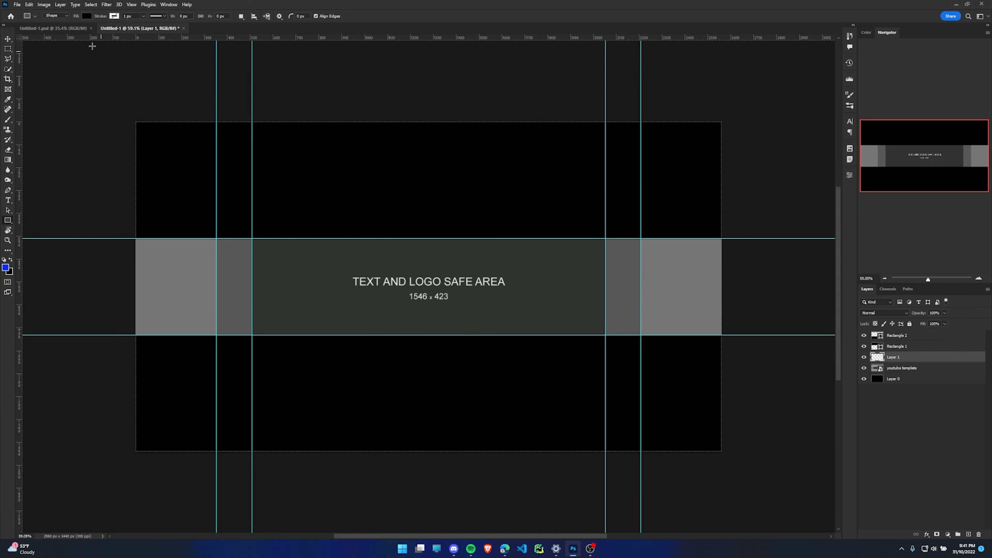
- Examine the finished LUVOTEK banner in Untitled-1.psd as a reference and return to the new document
left_click(73, 30)
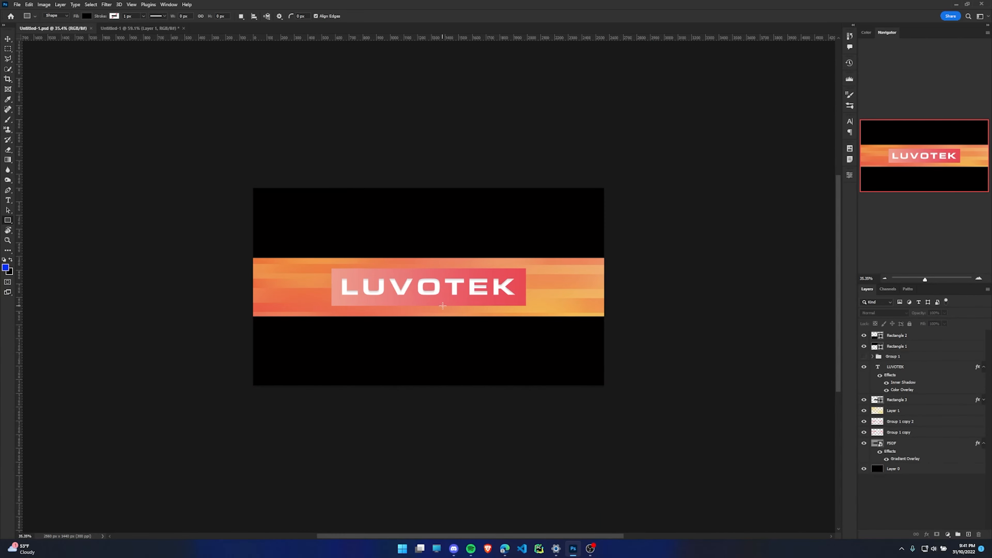
scroll(445, 303, "left", 6)
scroll(445, 301, "right", 5)
scroll(448, 275, "up", 5)
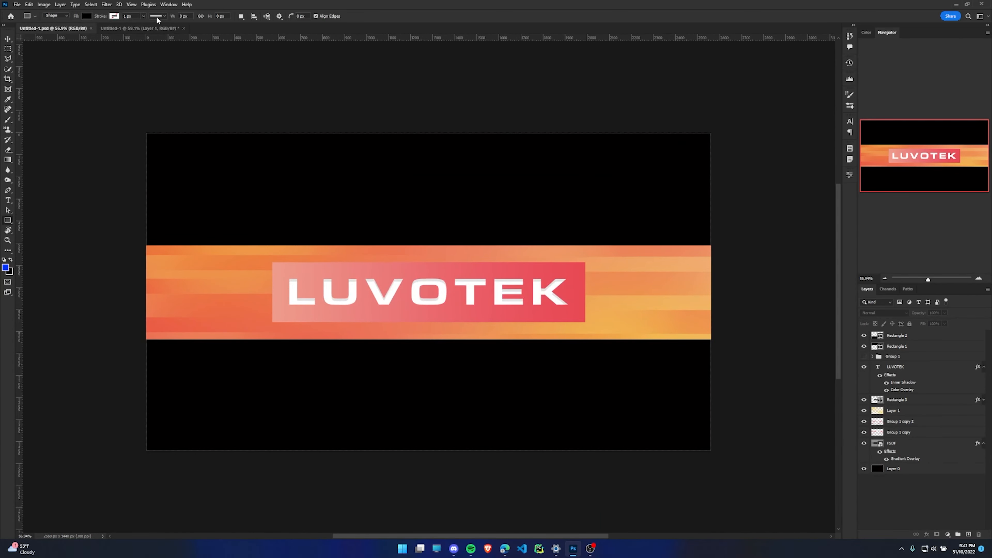
left_click(147, 29)
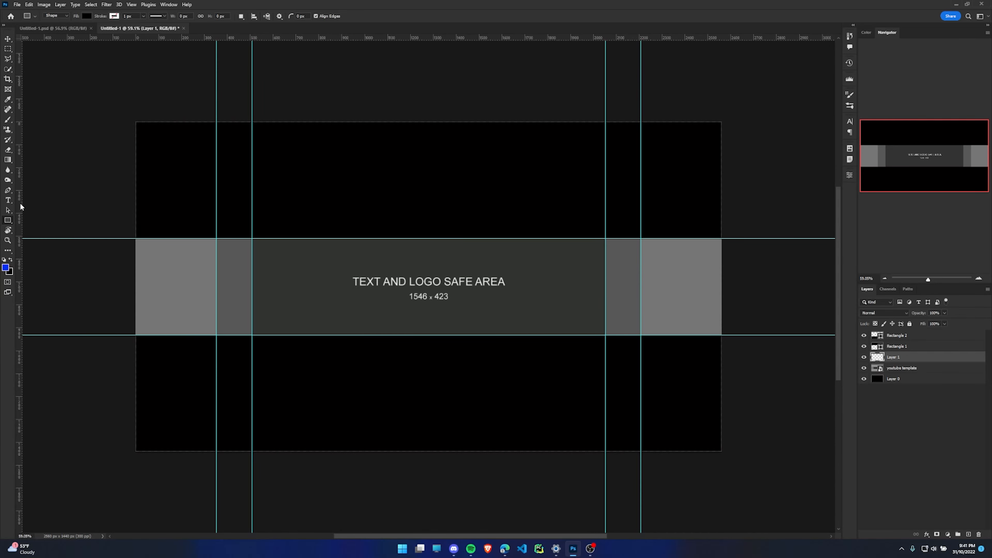
- Paint the whole new layer blue with the Brush tool, and check its coverage by temporarily hiding the two black rectangles
key("b")
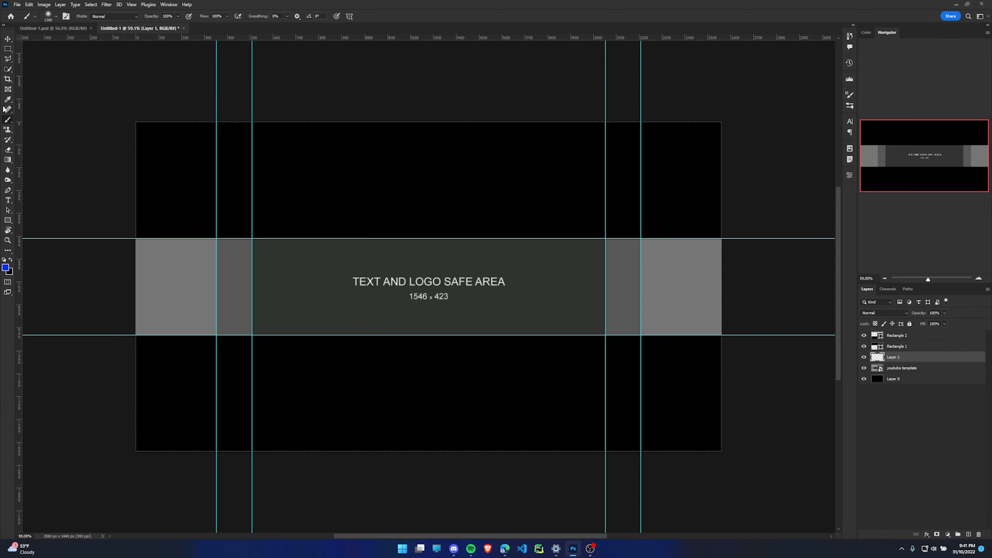
mouse_move(535, 237)
left_mouse_down()
mouse_move(572, 240)
mouse_move(676, 333)
left_mouse_up()
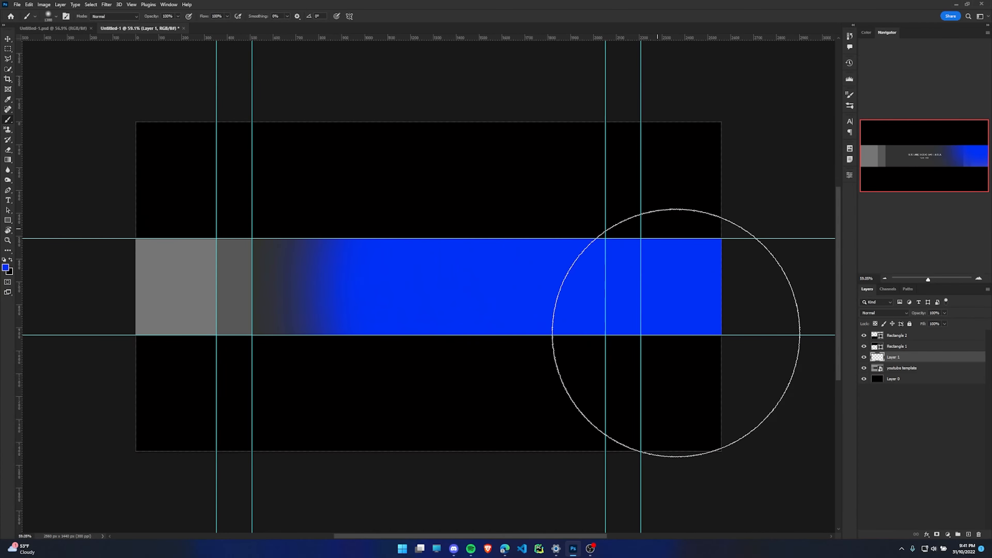
mouse_move(212, 261)
left_mouse_down()
mouse_move(166, 324)
mouse_move(277, 343)
mouse_move(199, 280)
mouse_move(267, 287)
mouse_move(284, 386)
mouse_move(403, 230)
mouse_move(271, 230)
left_mouse_up()
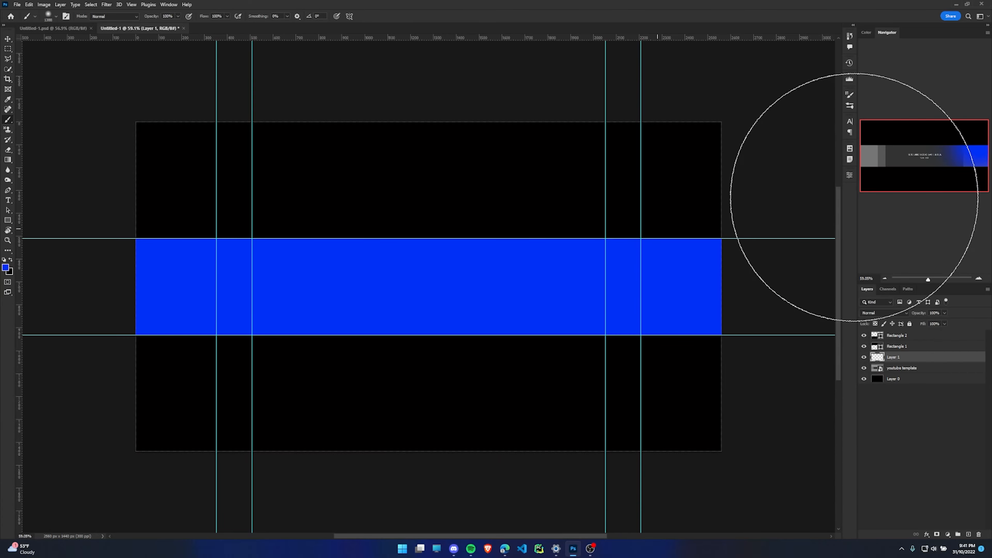
left_click(863, 336)
left_click(864, 346)
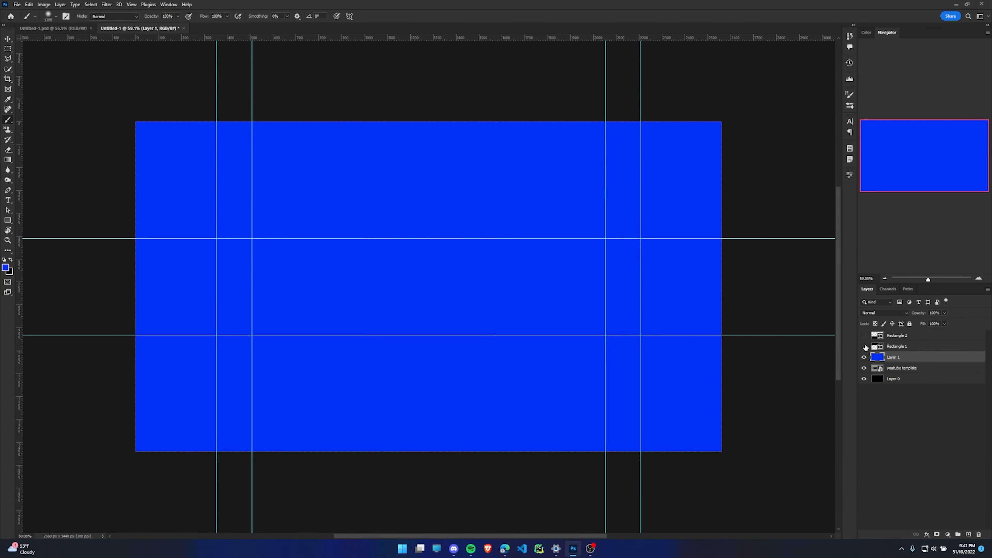
left_click(864, 346)
left_click(863, 336)
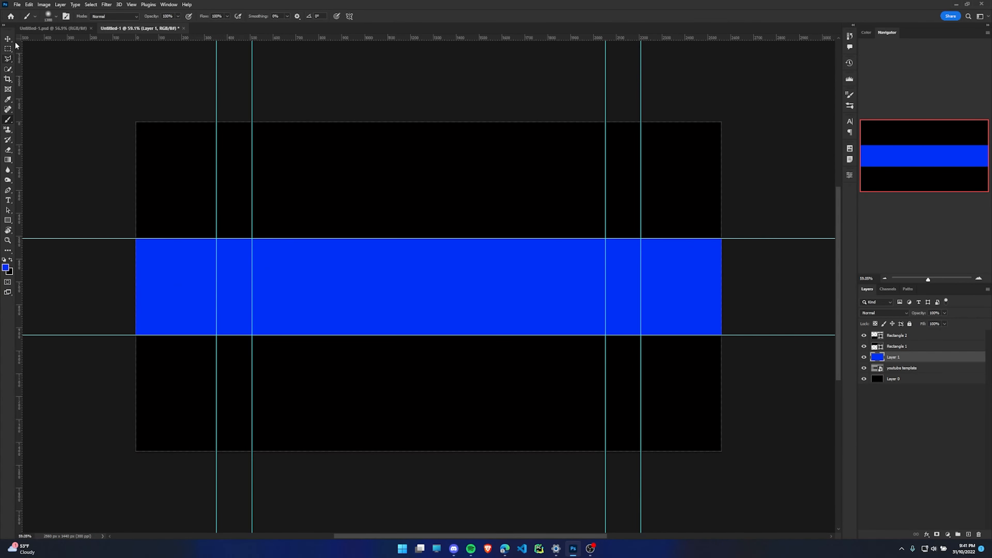
- Enable a Gradient Overlay effect on the blue layer and show its gradient settings
left_click(6, 39)
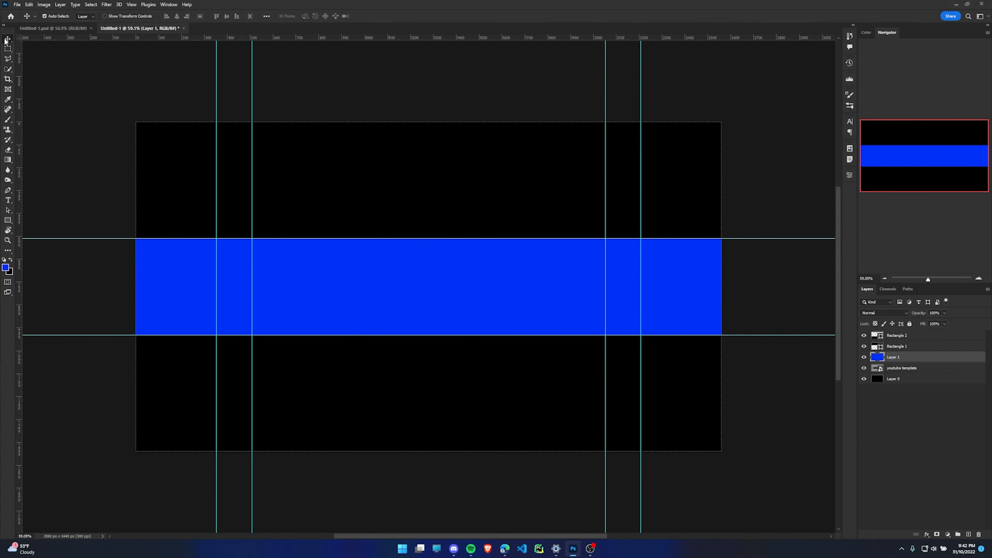
double_click(911, 358)
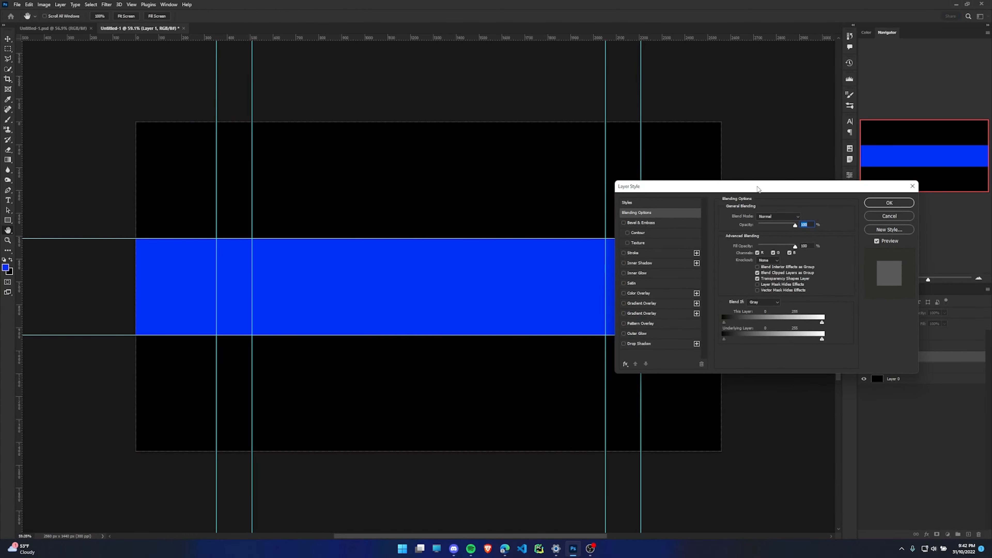
left_click_drag(757, 189, 704, 170)
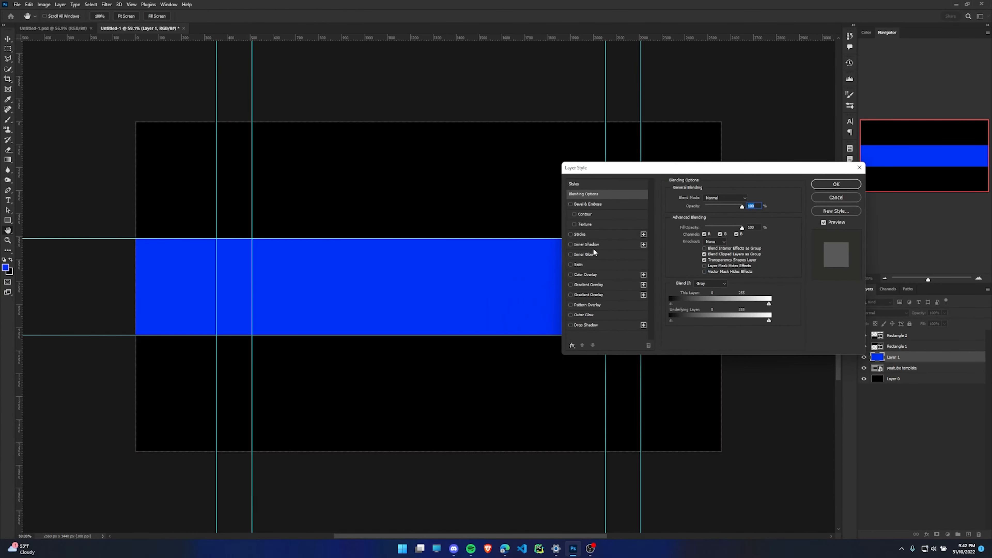
left_click(571, 285)
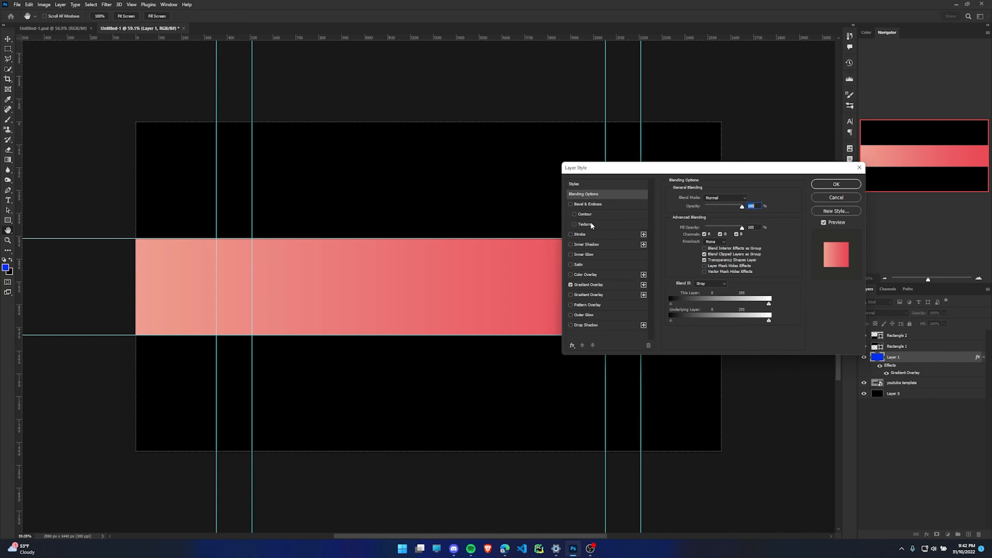
left_click_drag(618, 169, 697, 159)
left_click(681, 275)
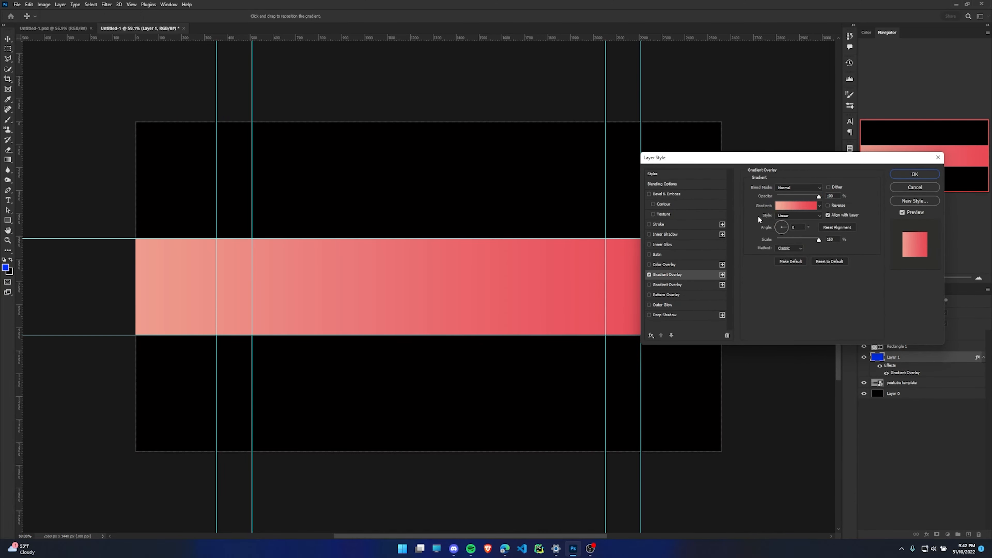
left_click(800, 206)
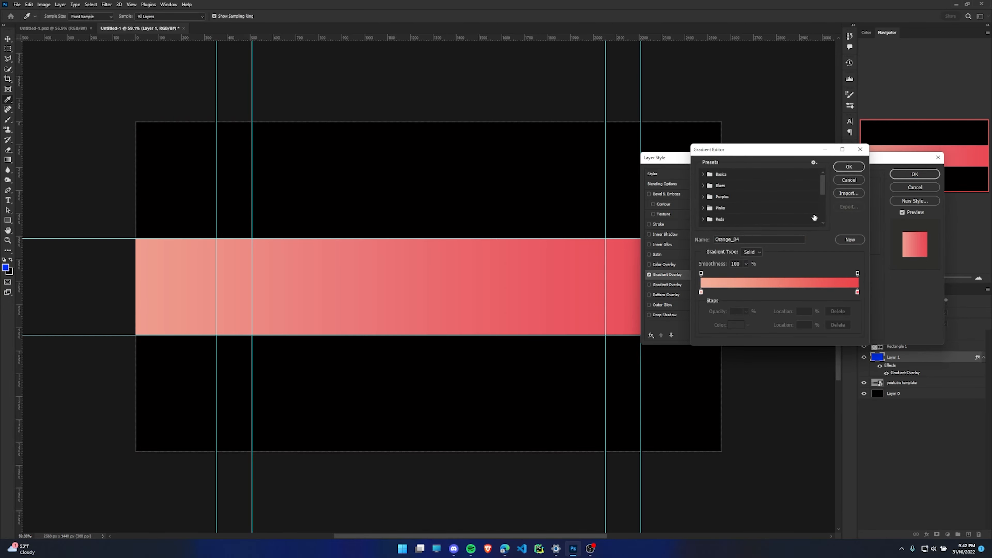
left_click(840, 179)
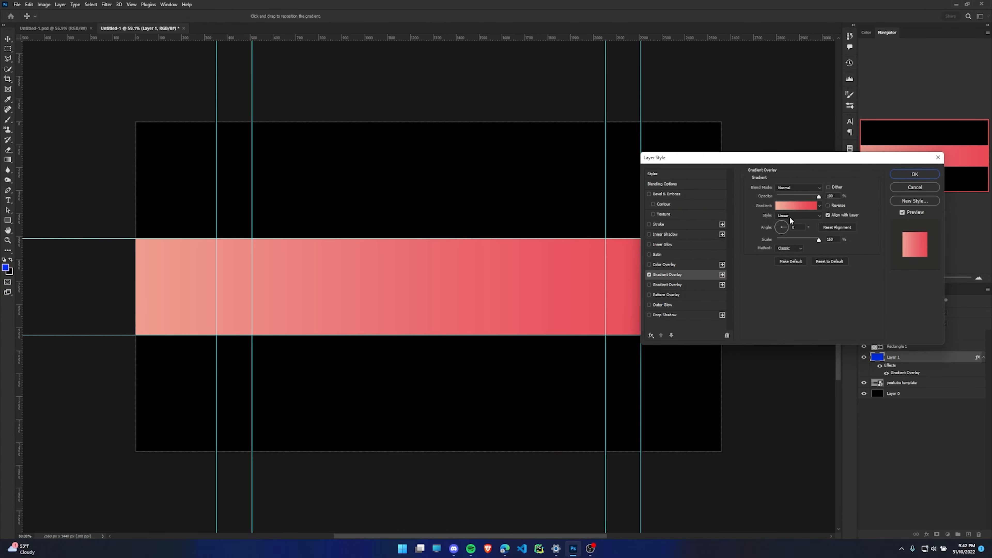
left_click(796, 205)
double_click(858, 290)
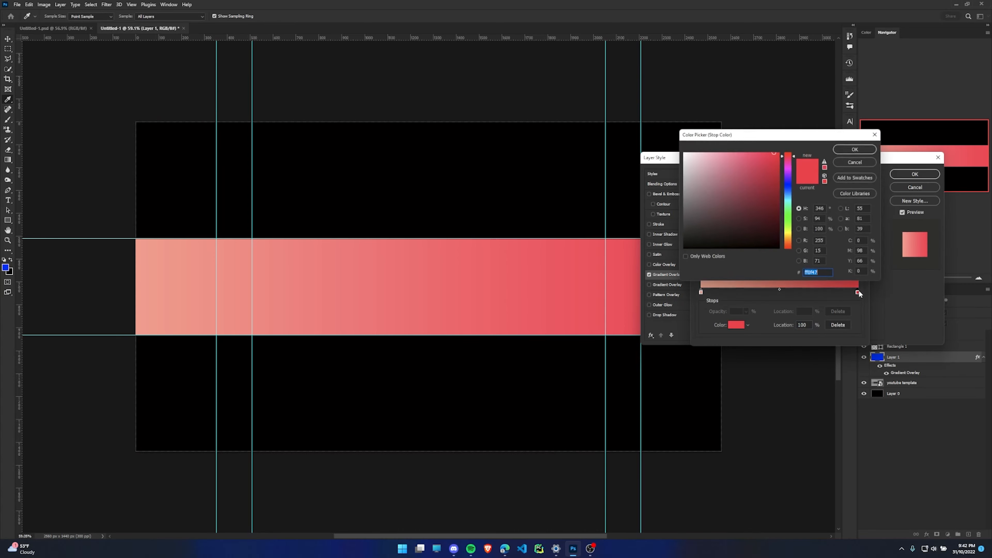
left_click_drag(771, 197, 780, 249)
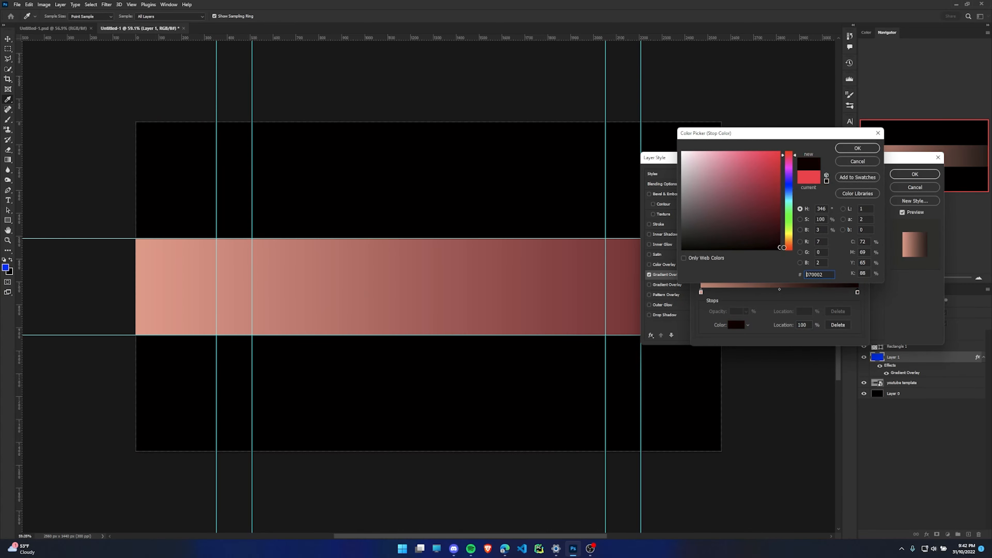
left_click(844, 151)
double_click(701, 292)
type("ff3300")
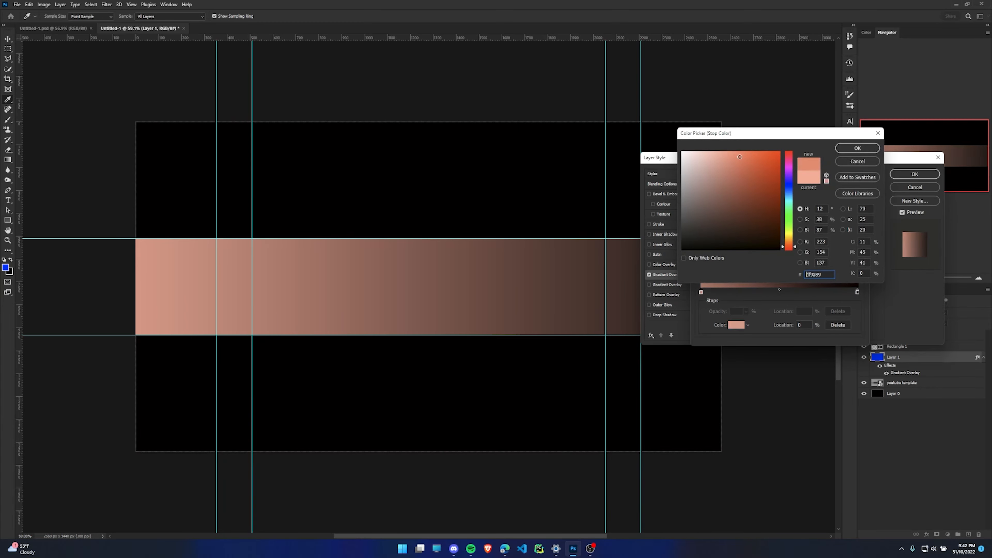
left_click(858, 161)
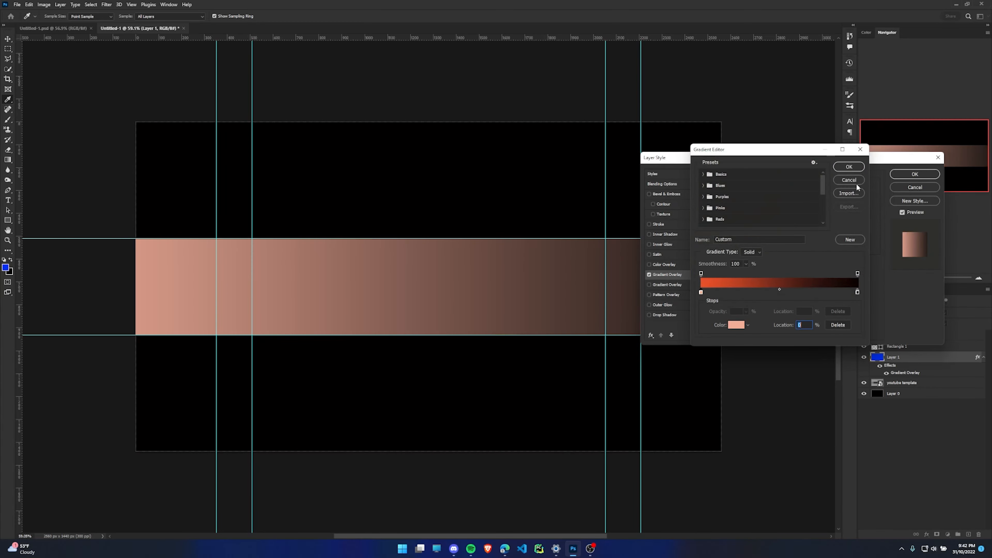
left_click(850, 179)
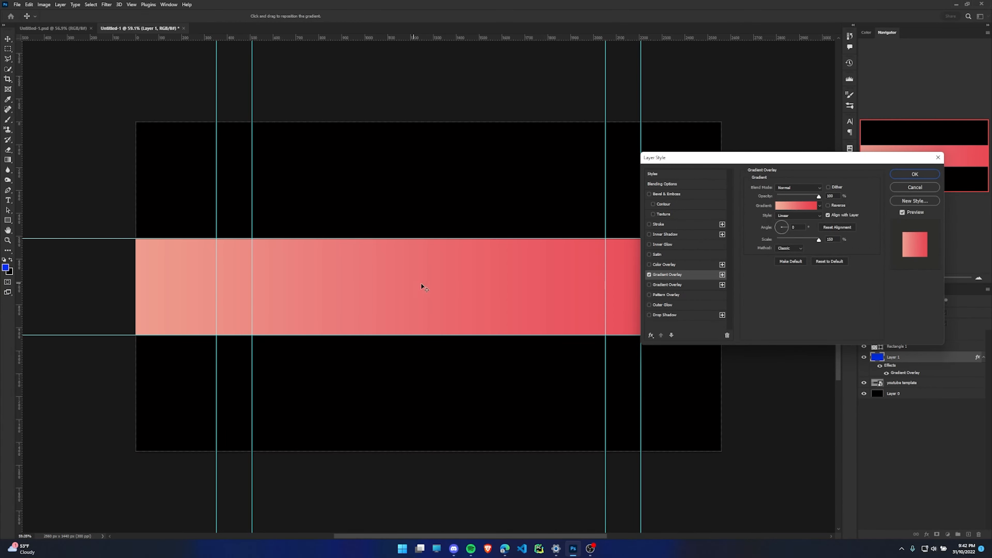
- Try the background gradient reversed and at a 90° angle, and return it to its unreversed direction at 0°
left_click_drag(808, 157, 699, 35)
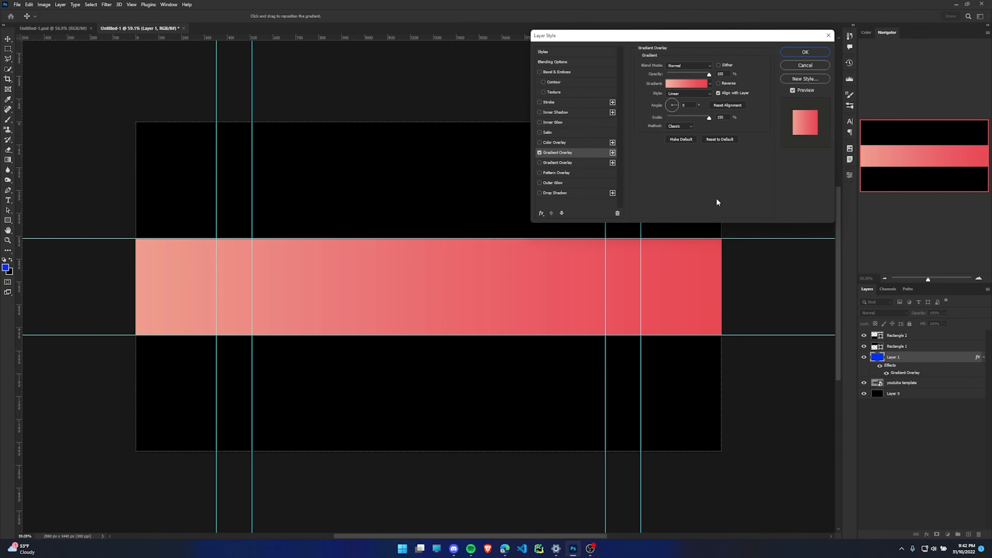
left_click(718, 83)
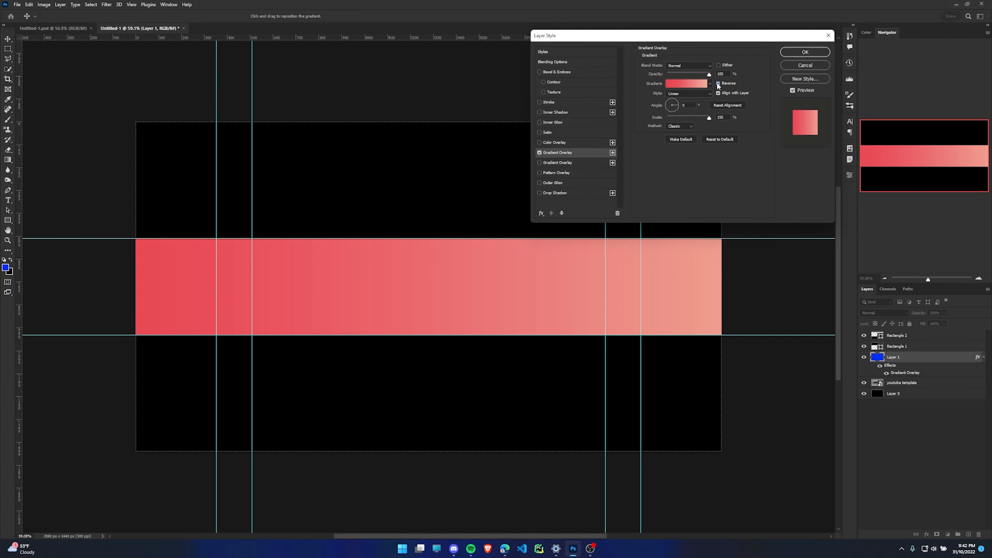
left_click(717, 83)
left_click_drag(677, 104, 670, 107)
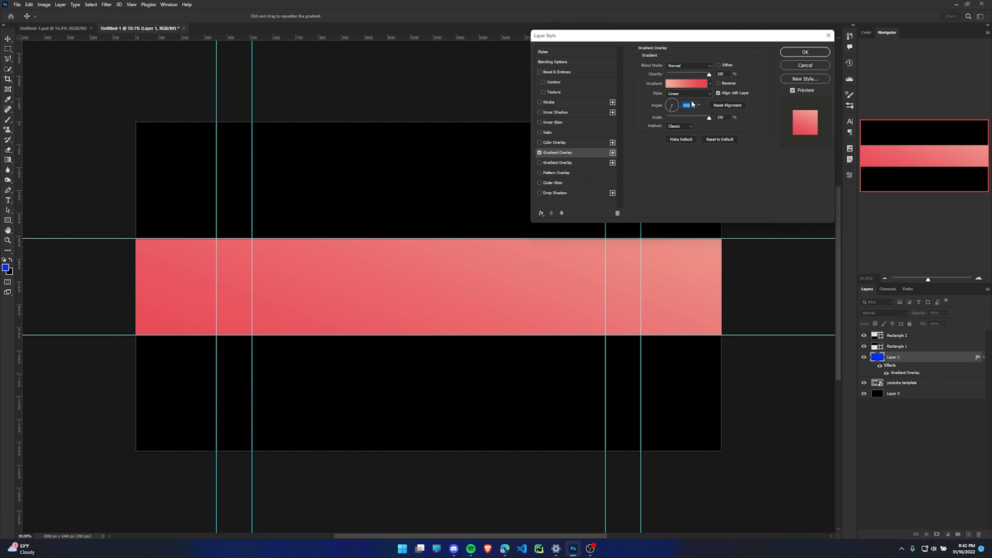
type("90")
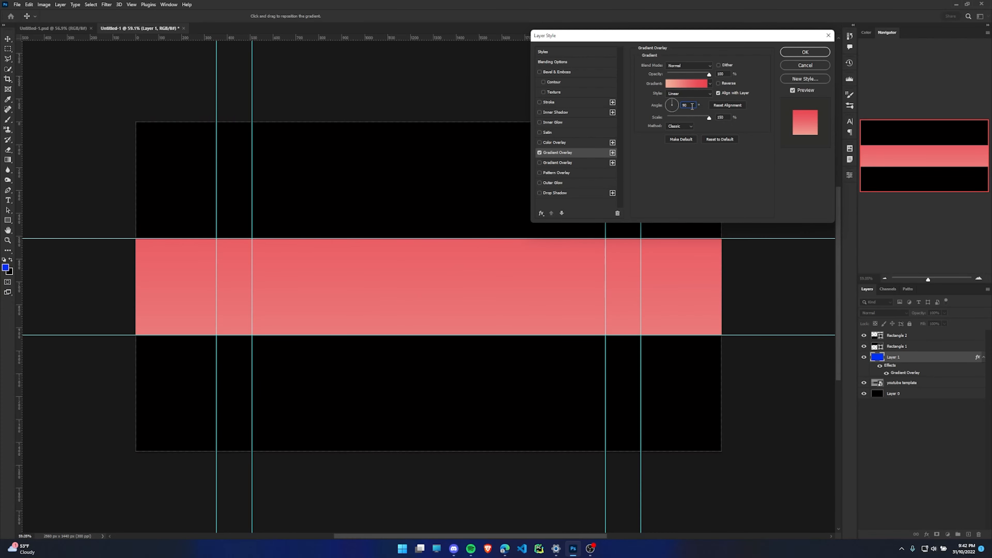
type("0")
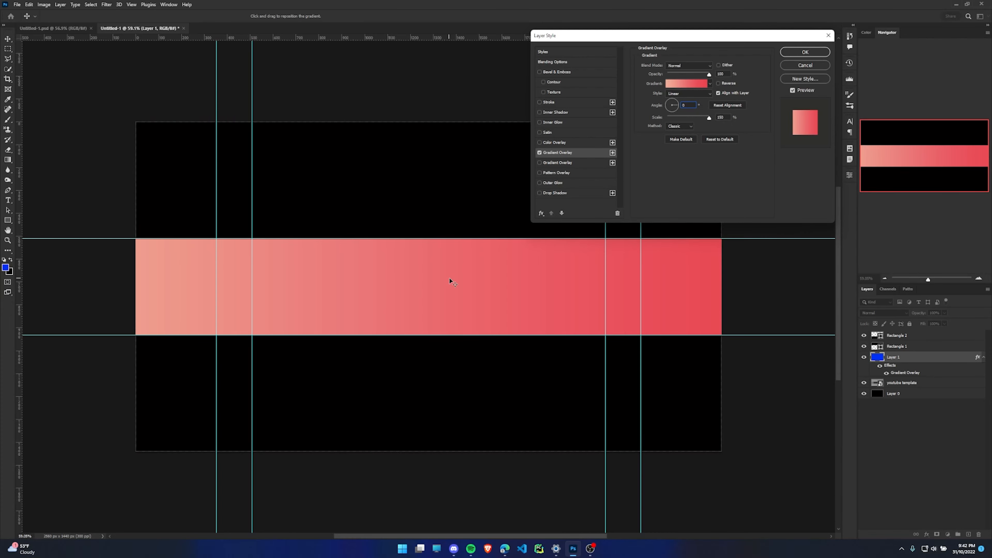
- Preview the gradient at a 10% scale, set the scale back to 150%, and apply the Gradient Overlay to the layer
left_click_drag(699, 119, 666, 118)
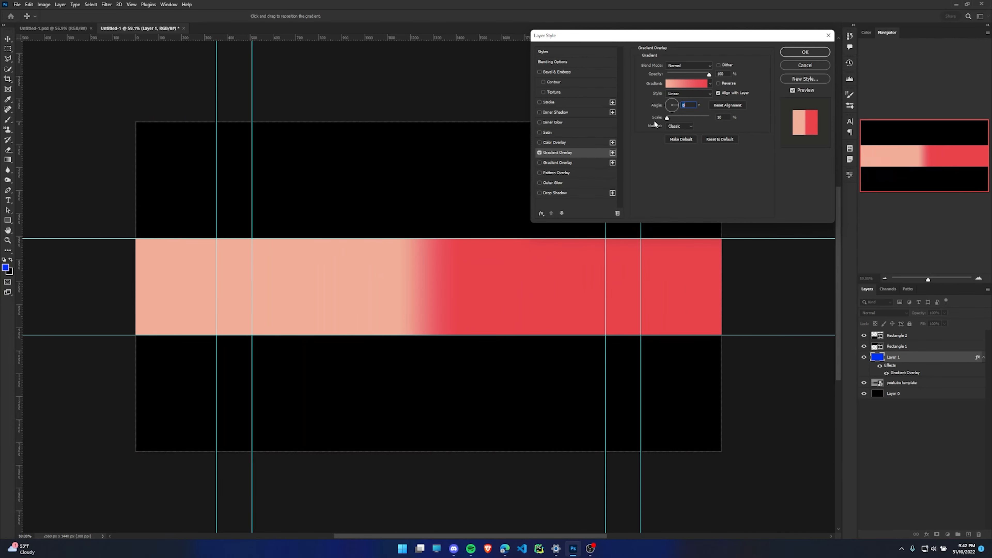
key("Tab")
left_click_drag(668, 118, 692, 121)
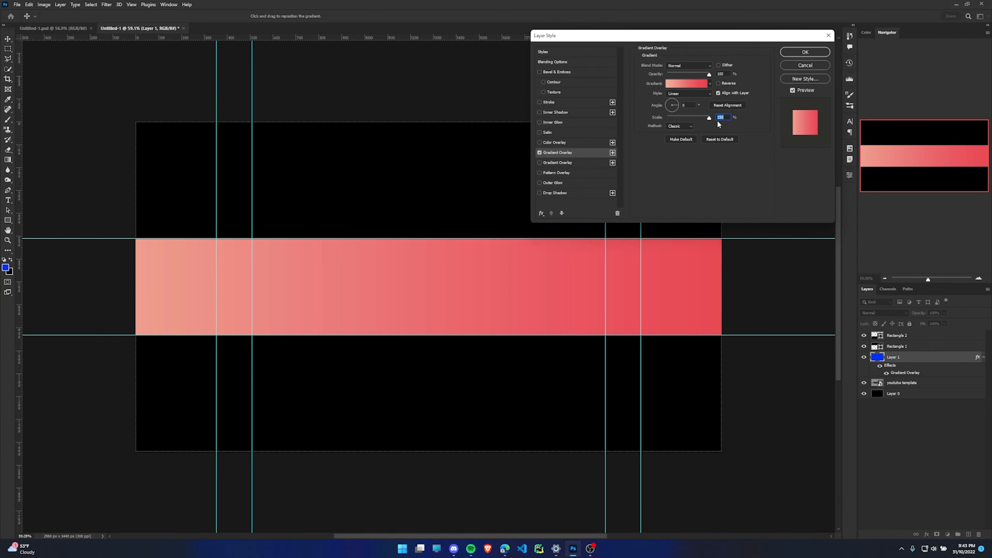
left_click_drag(682, 115, 844, 117)
left_click(802, 53)
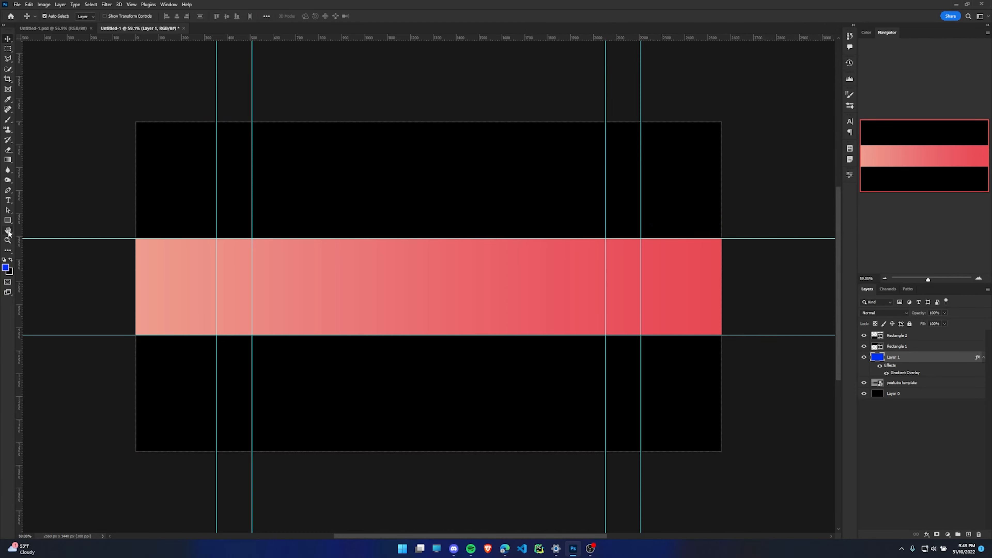
- Draw a black rectangle about 1017 × 249 px inside the gradient band, near the middle of the banner
left_click(7, 220)
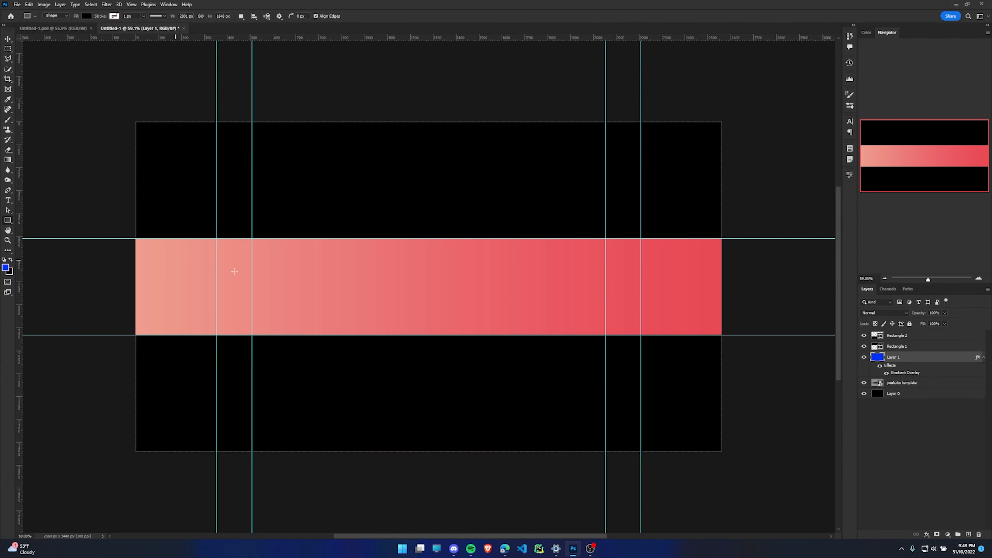
left_click_drag(325, 266, 557, 323)
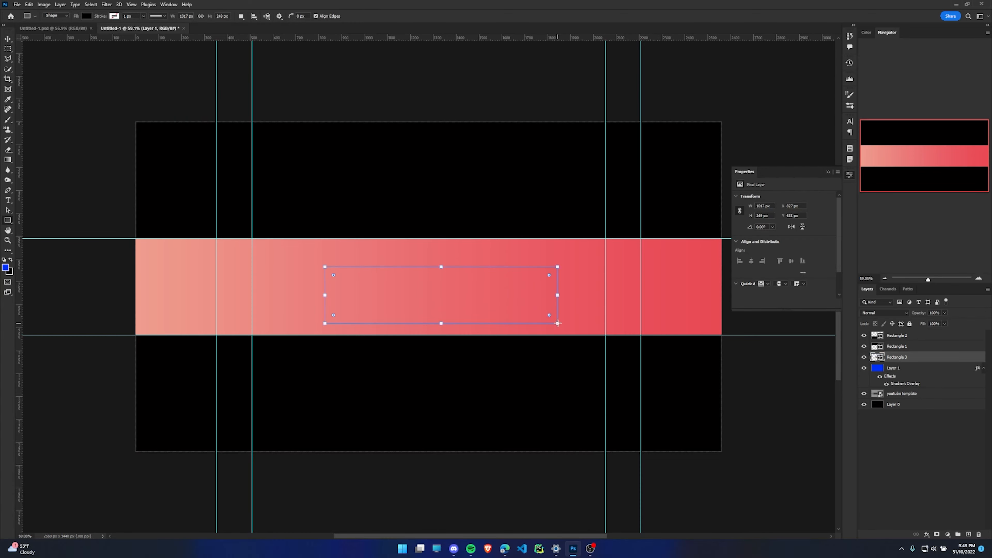
left_click(828, 172)
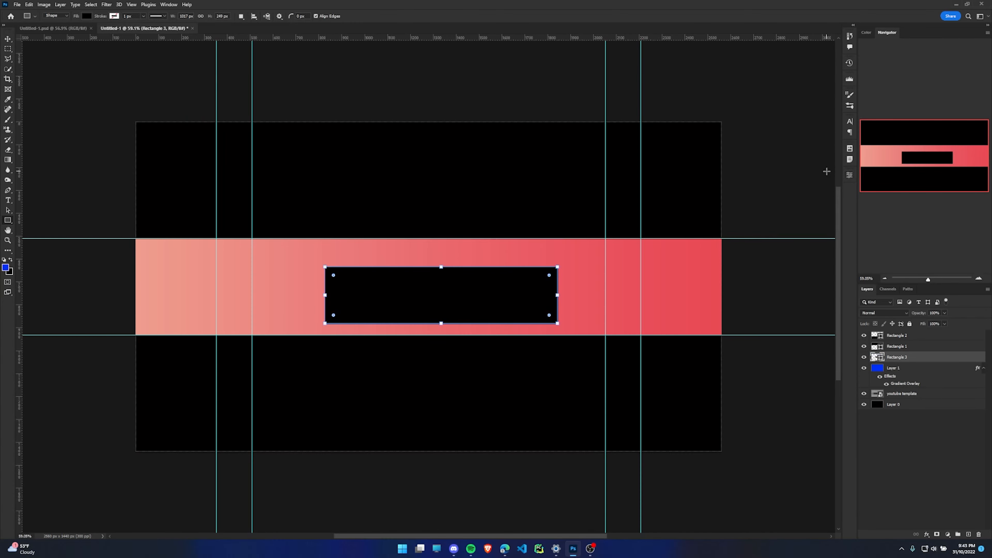
- Centre the new black rectangle horizontally and vertically on the whole canvas and clear the selection
key("ctrl+a")
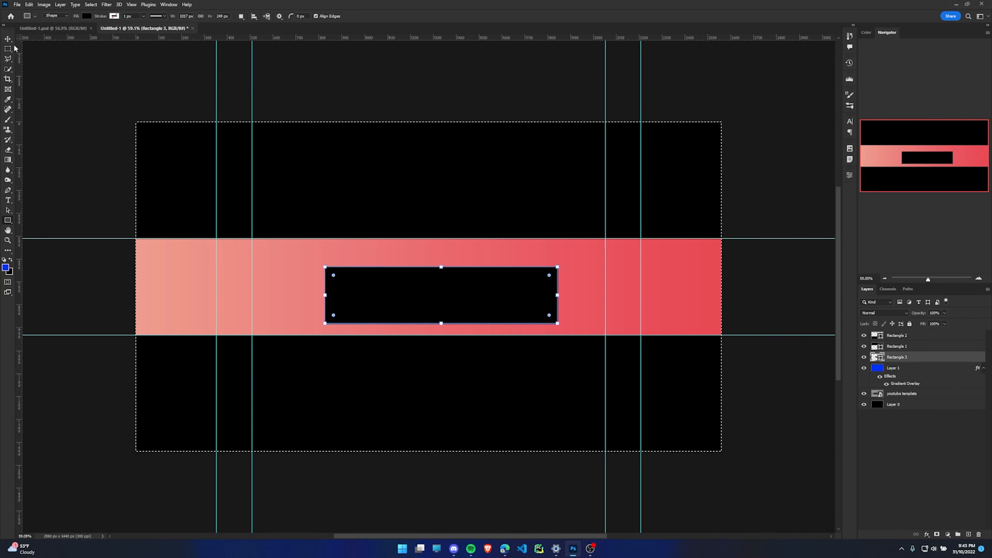
left_click(8, 38)
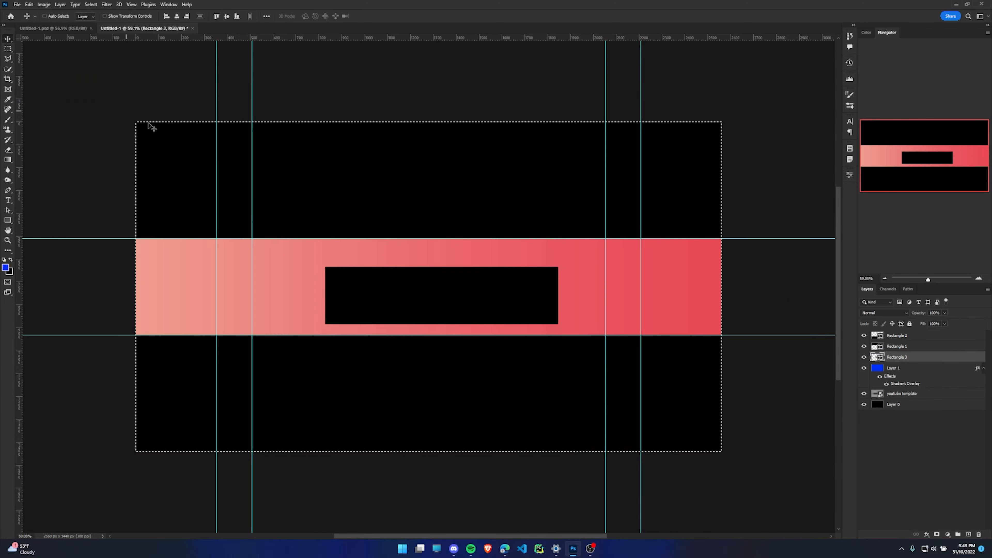
key("ctrl+d")
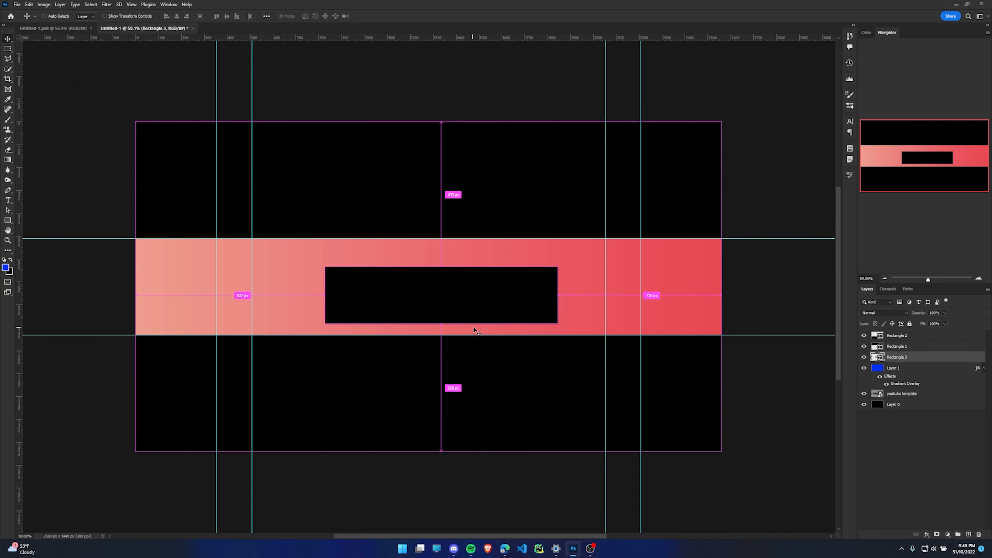
left_click(864, 357)
left_click(864, 357)
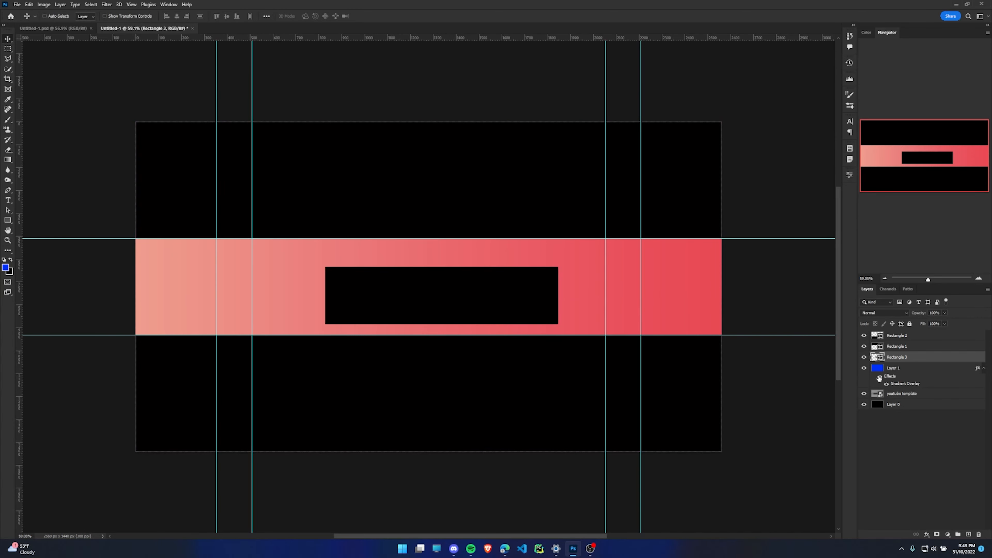
key("ctrl+a")
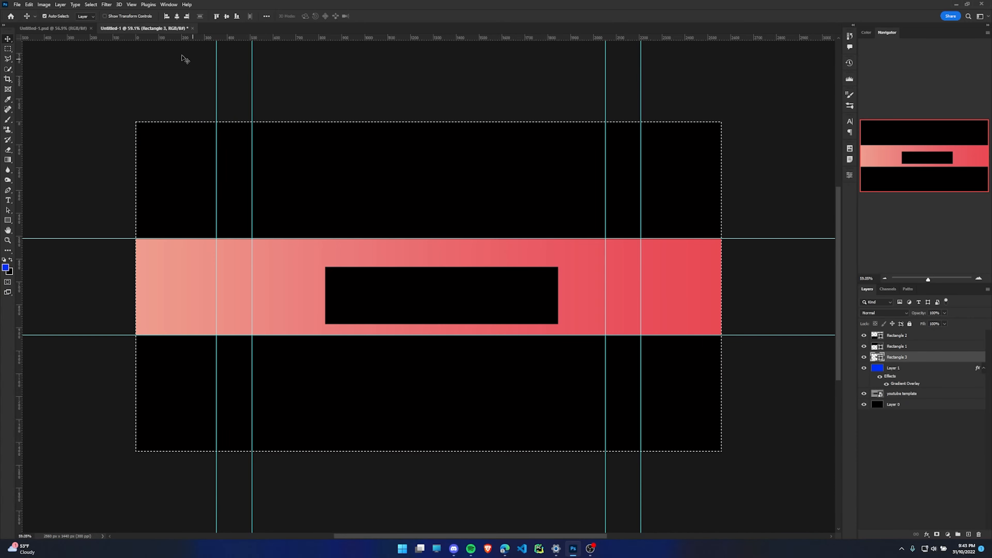
left_click(177, 17)
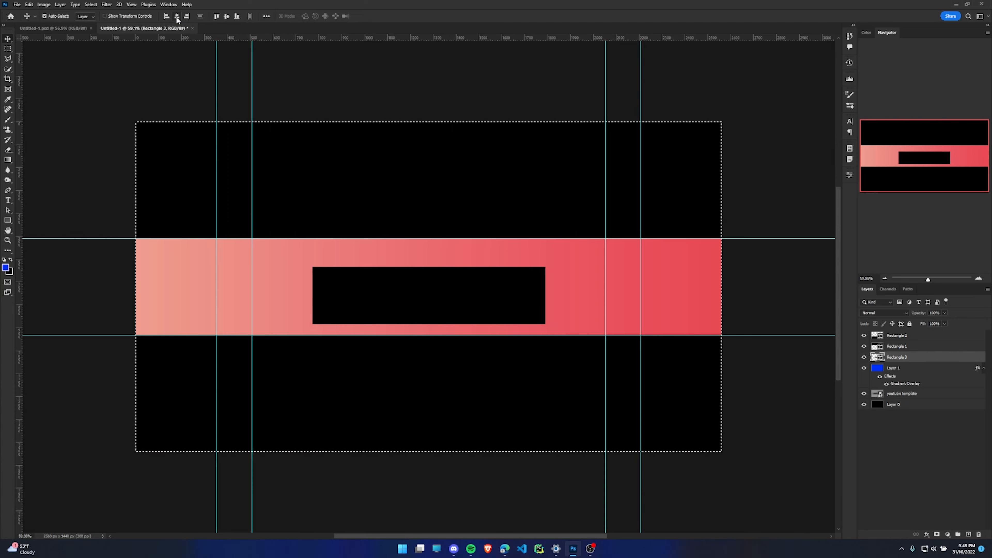
left_click(227, 17)
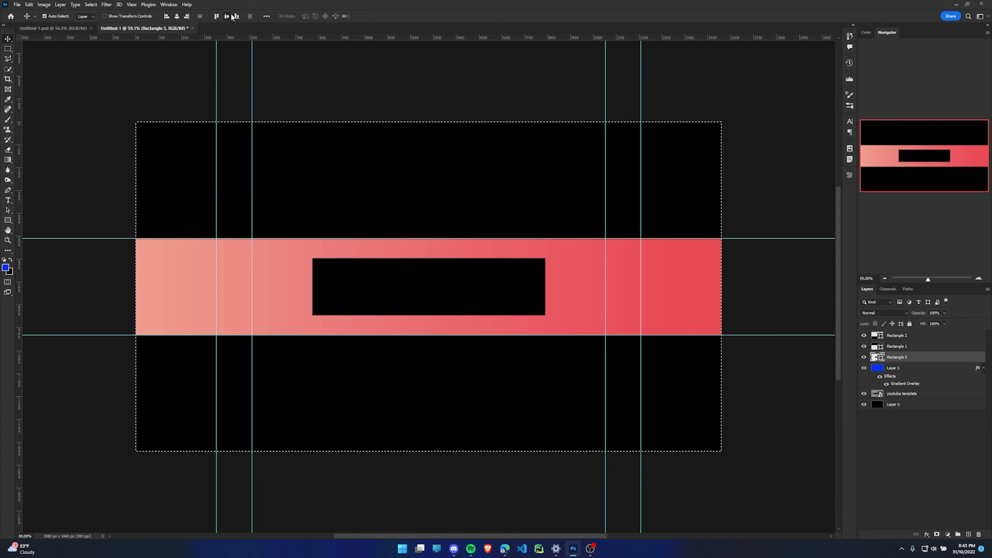
key("ctrl+d")
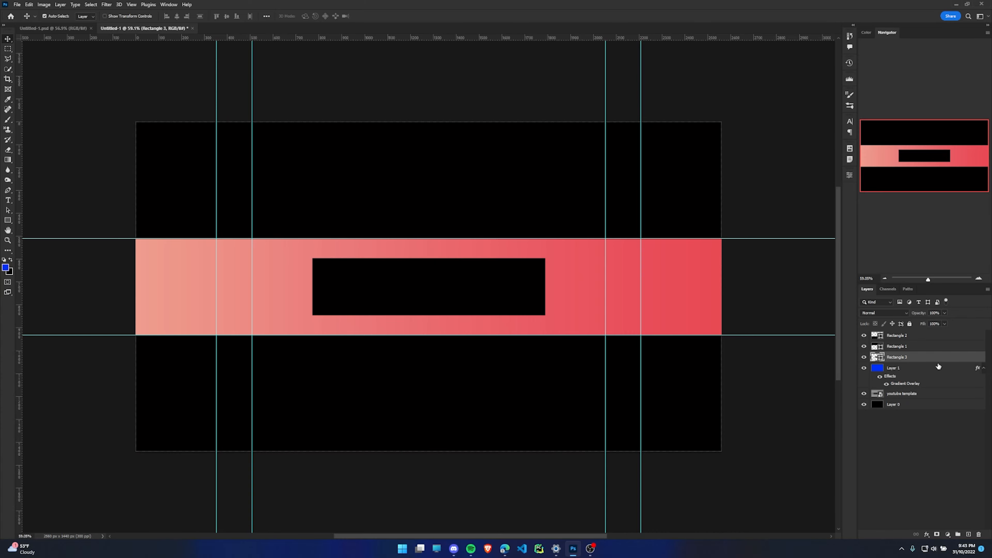
- Enable a Gradient Overlay effect on the centred rectangle and reverse its gradient
double_click(929, 363)
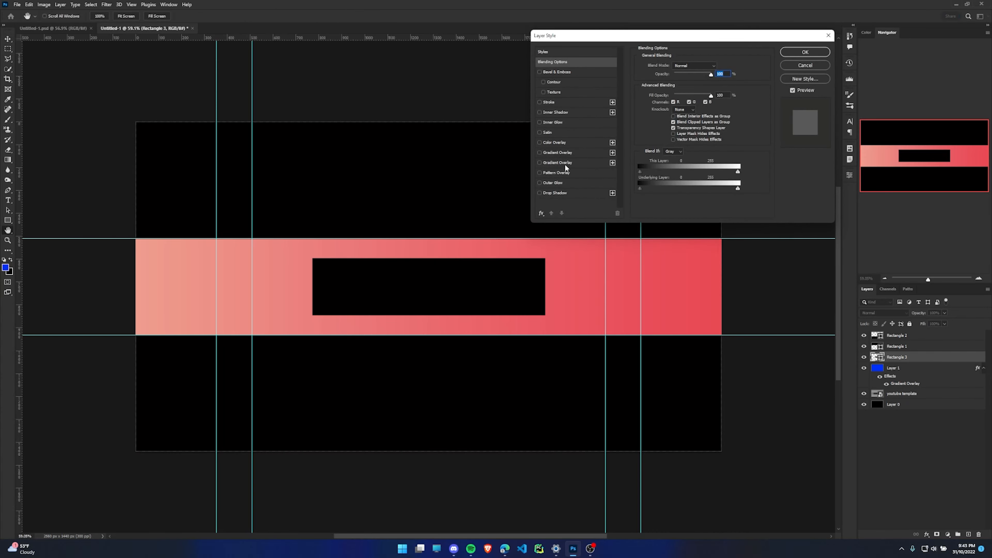
left_click(539, 153)
left_click(560, 152)
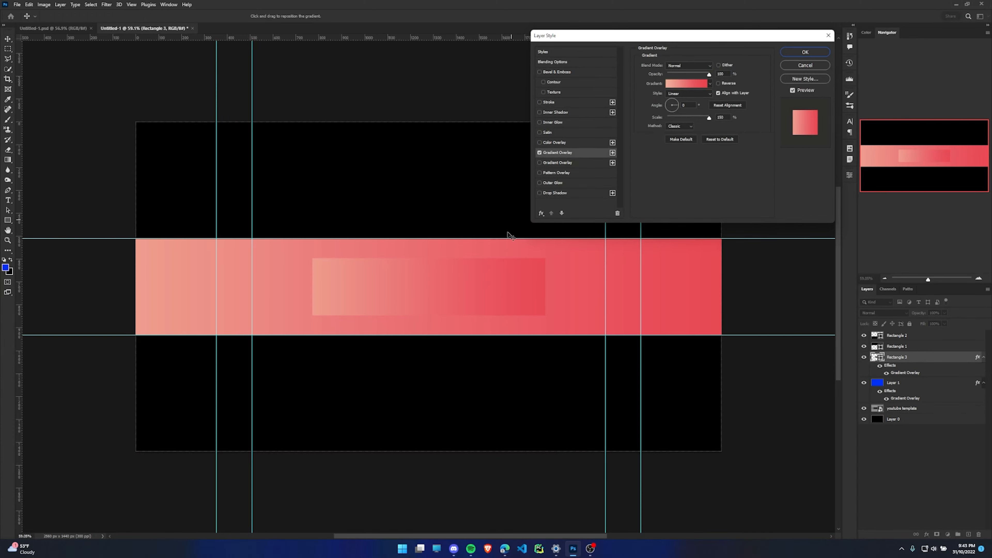
left_click(718, 83)
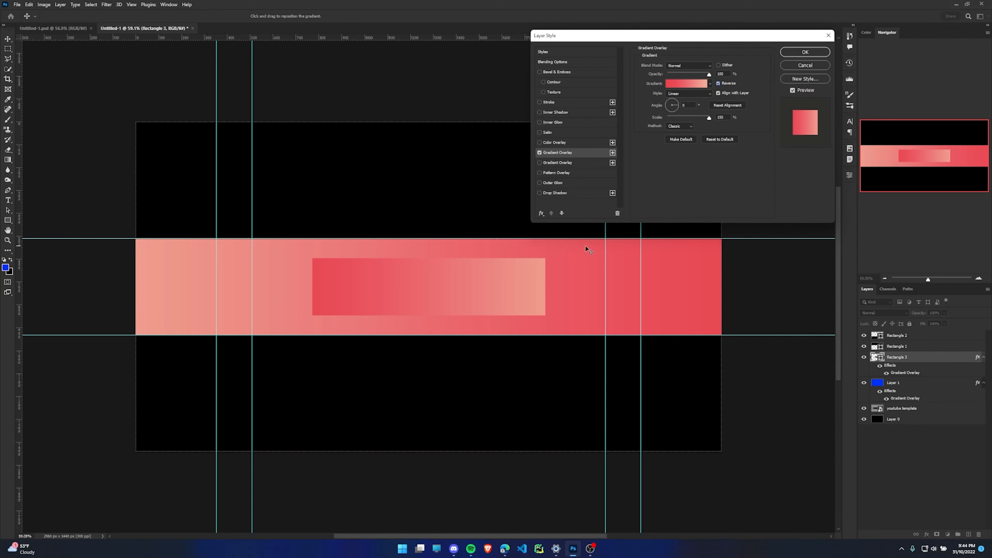
- Try several Oranges presets on the centred rectangle's gradient overlay, including Orange_06, Orange_12, Orange_13, Orange_09 and Orange_08
left_click(680, 87)
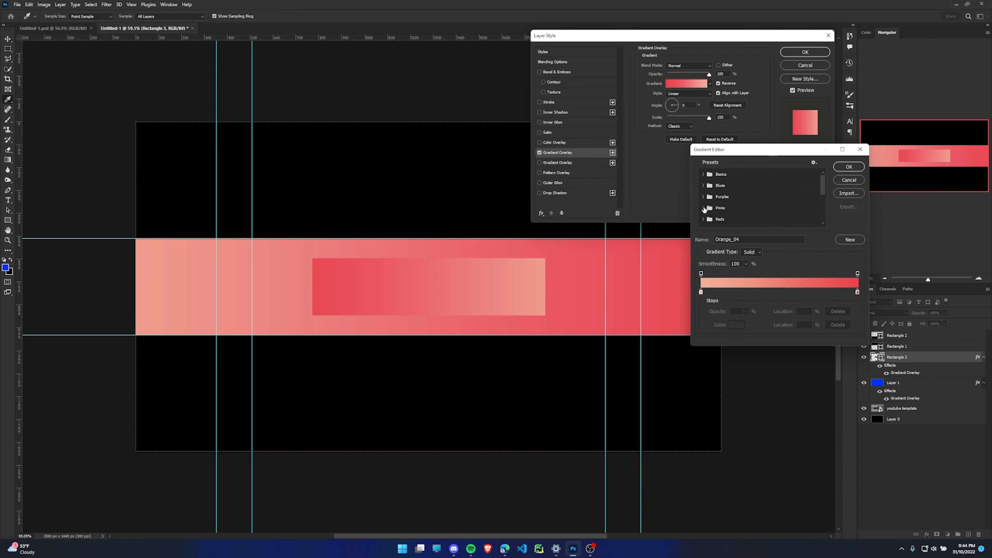
scroll(715, 202, "down", 3)
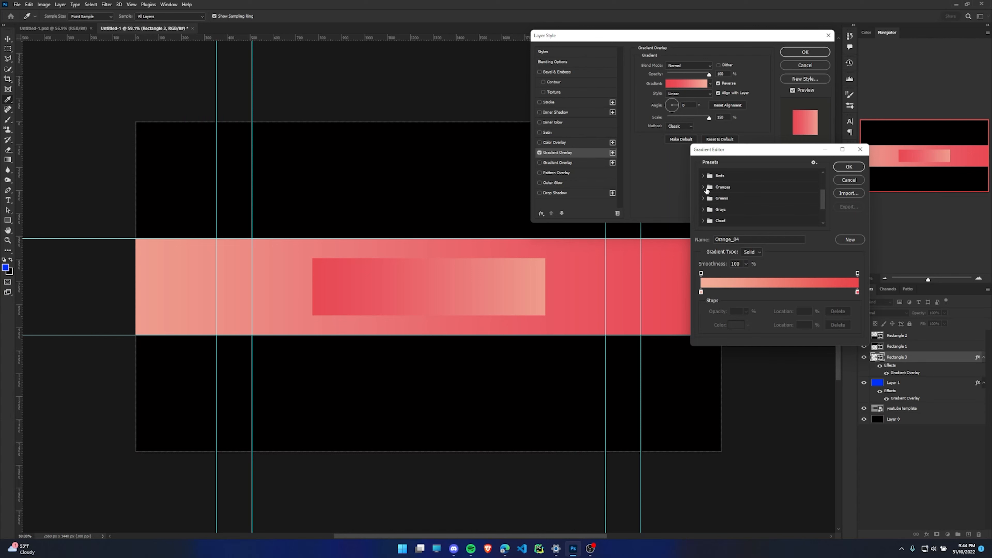
left_click(704, 181)
scroll(705, 190, "down", 1)
left_click(763, 180)
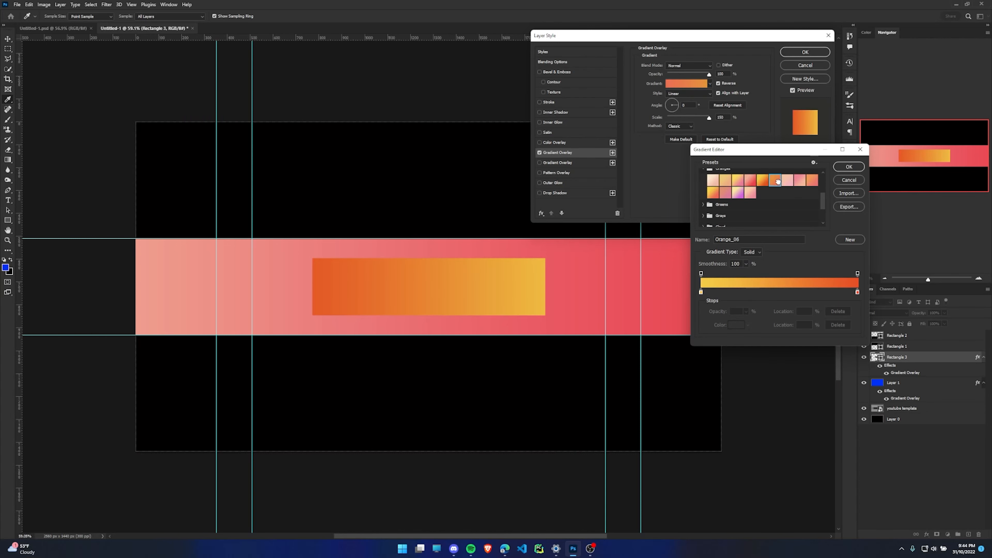
left_click(777, 181)
left_click(712, 192)
left_click(738, 192)
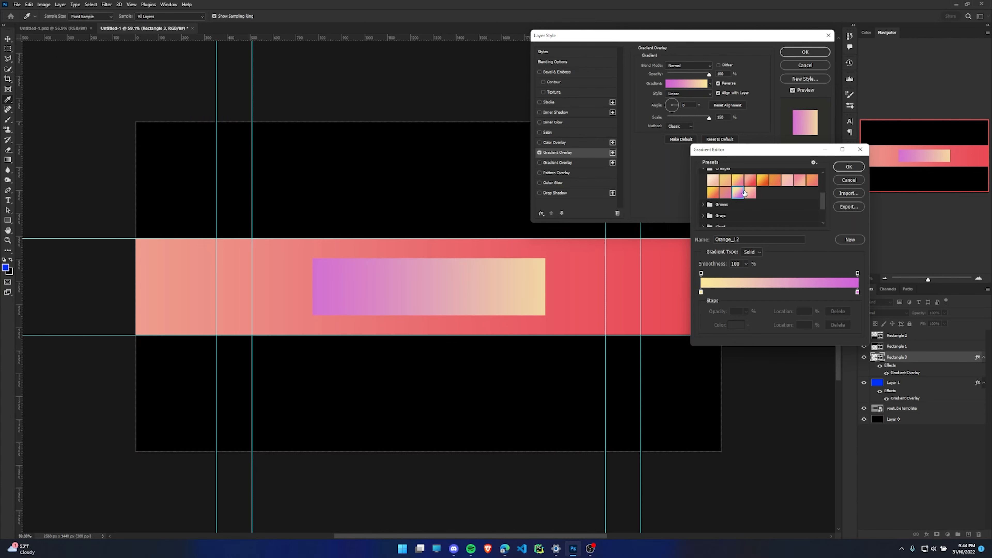
left_click(748, 193)
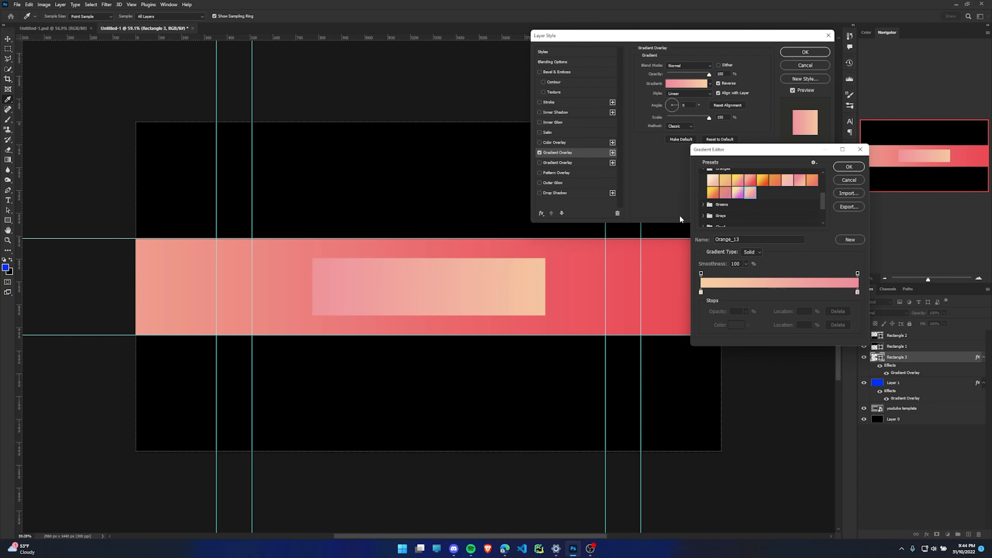
left_click(812, 180)
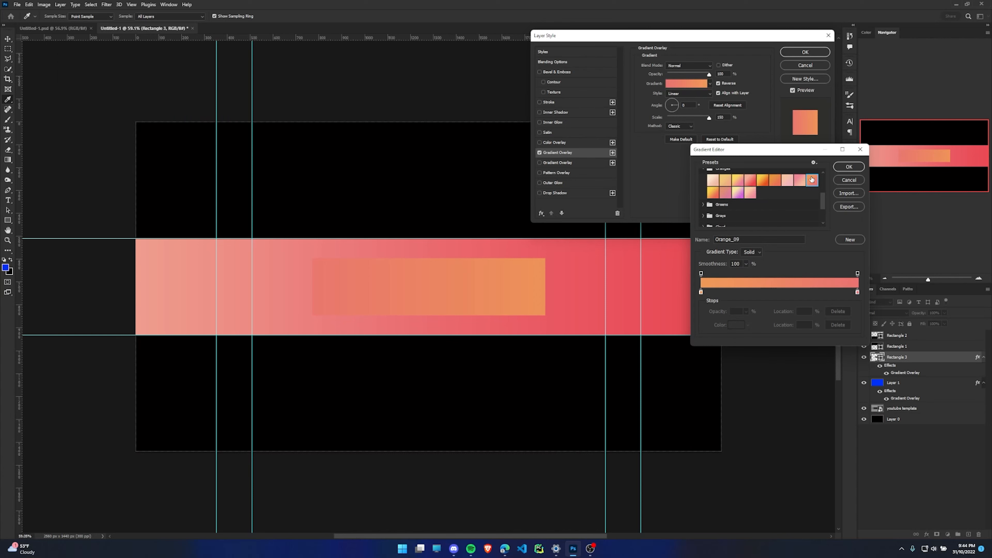
left_click(799, 181)
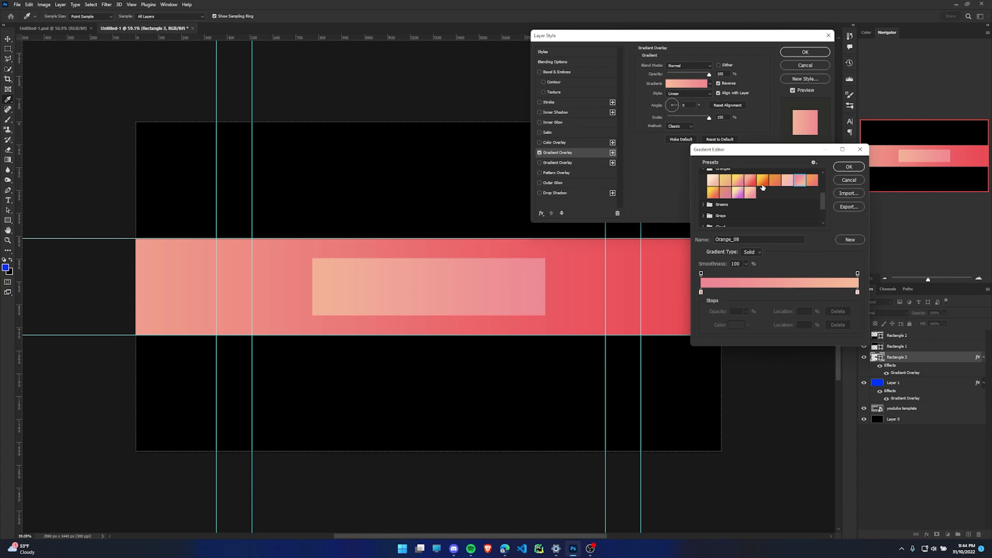
- Compare presets from the Reds gradient group and apply Red_06 to the centred rectangle's overlay
scroll(722, 217, "up", 5)
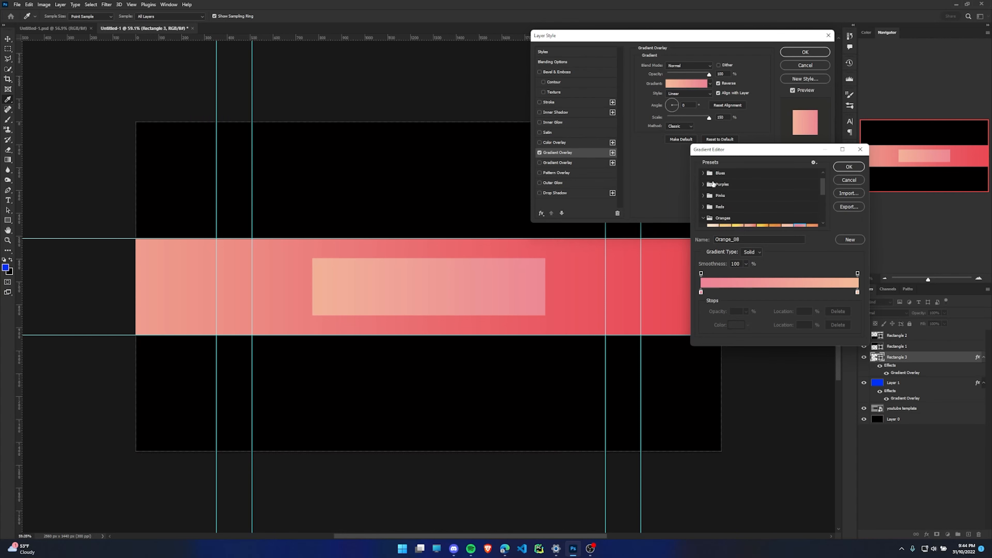
left_click(703, 207)
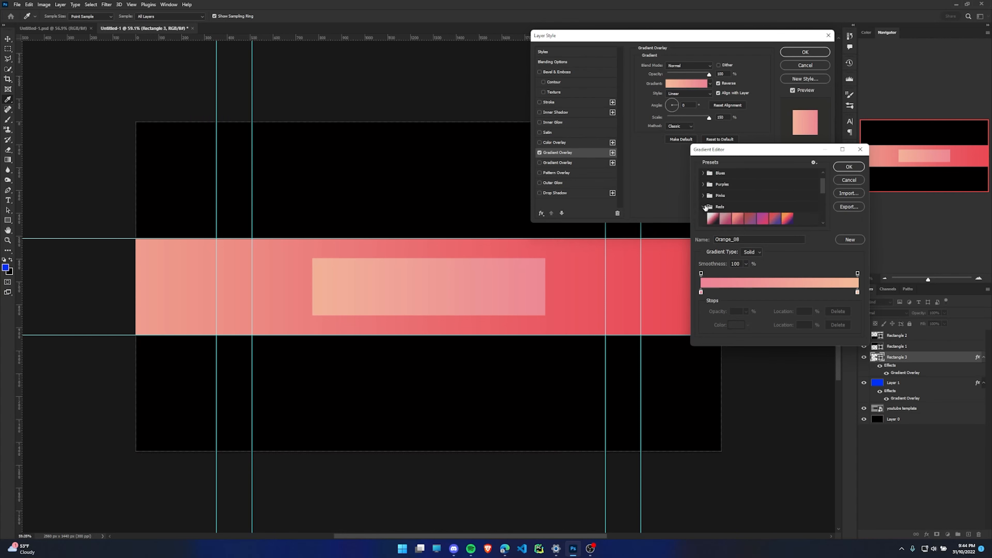
scroll(766, 201, "down", 1)
left_click(787, 200)
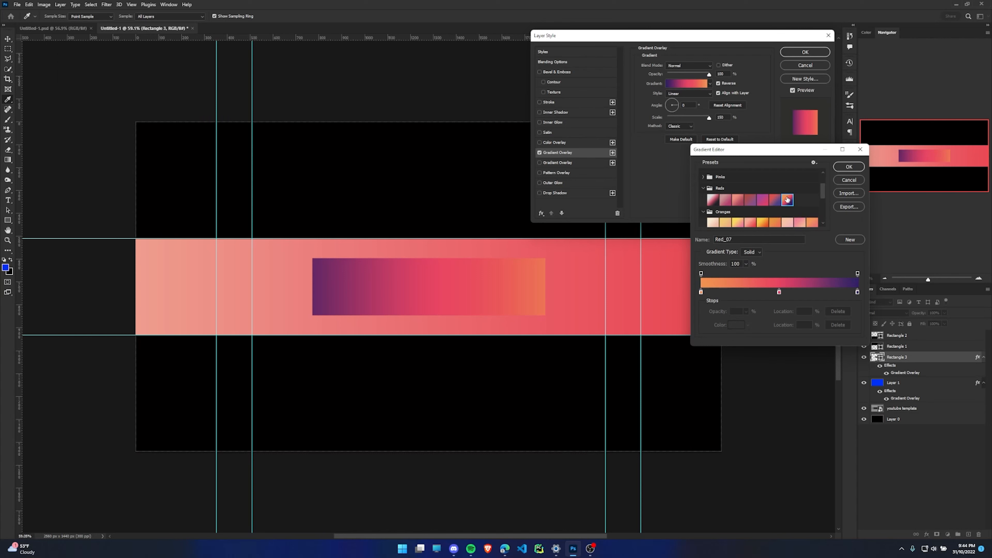
left_click(773, 202)
left_click(764, 202)
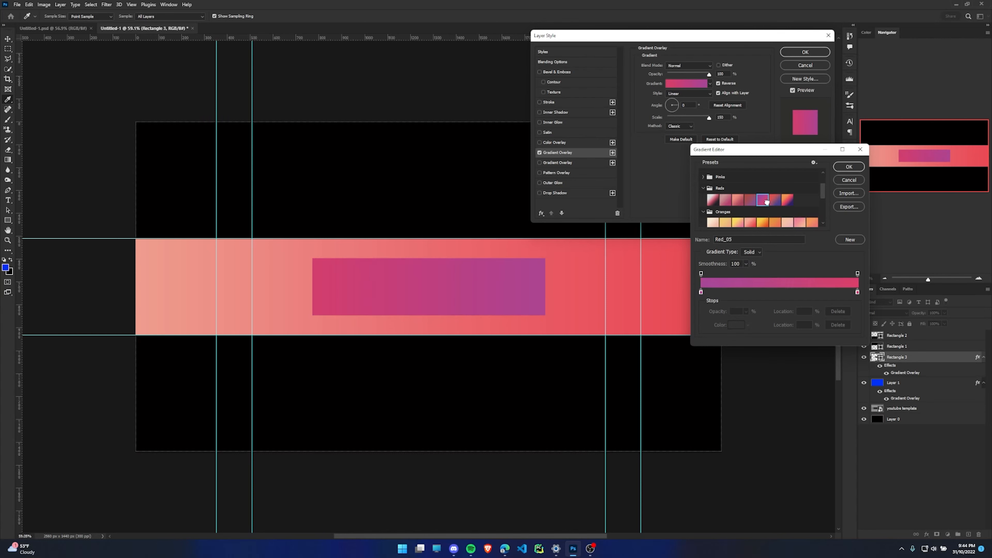
left_click(775, 201)
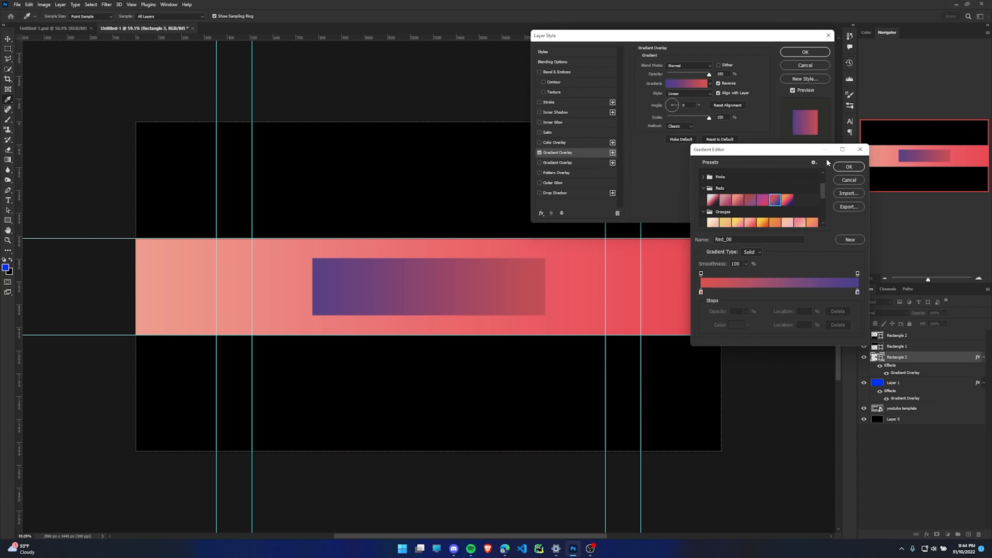
left_click(843, 168)
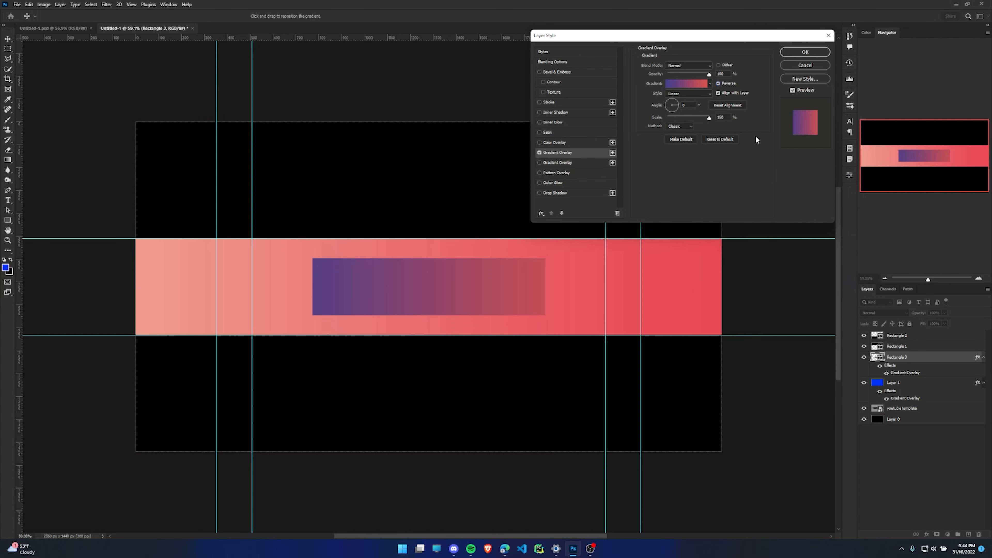
- Compare the rectangle's gradient with and without Reverse, keep it reversed, and apply the Gradient Overlay
left_click(718, 84)
left_click(717, 83)
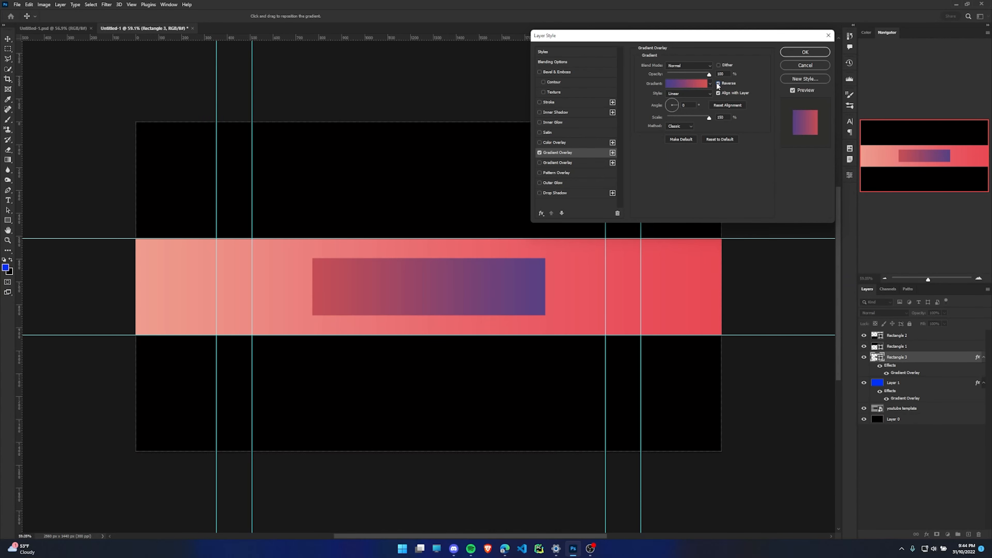
left_click(717, 83)
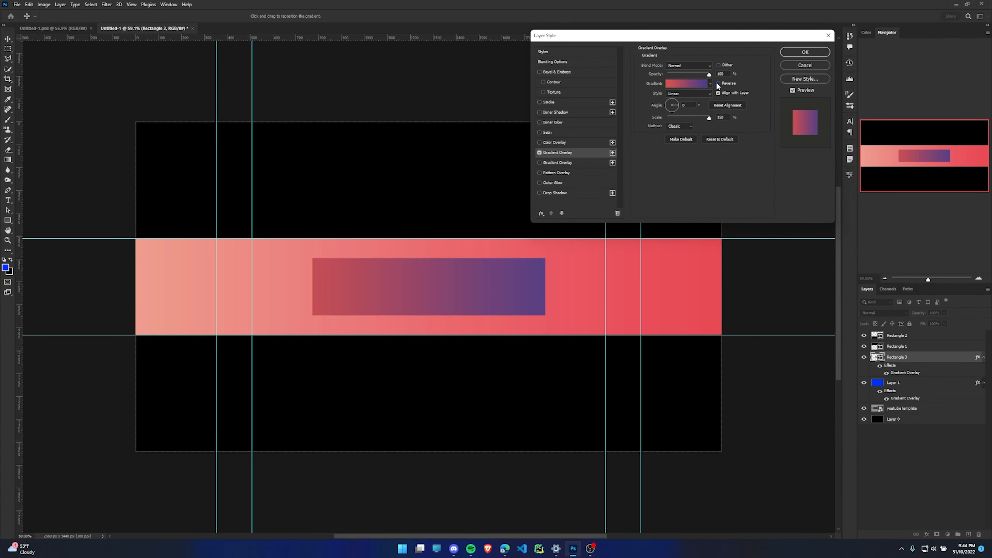
left_click(717, 83)
left_click(717, 83)
left_click(717, 83)
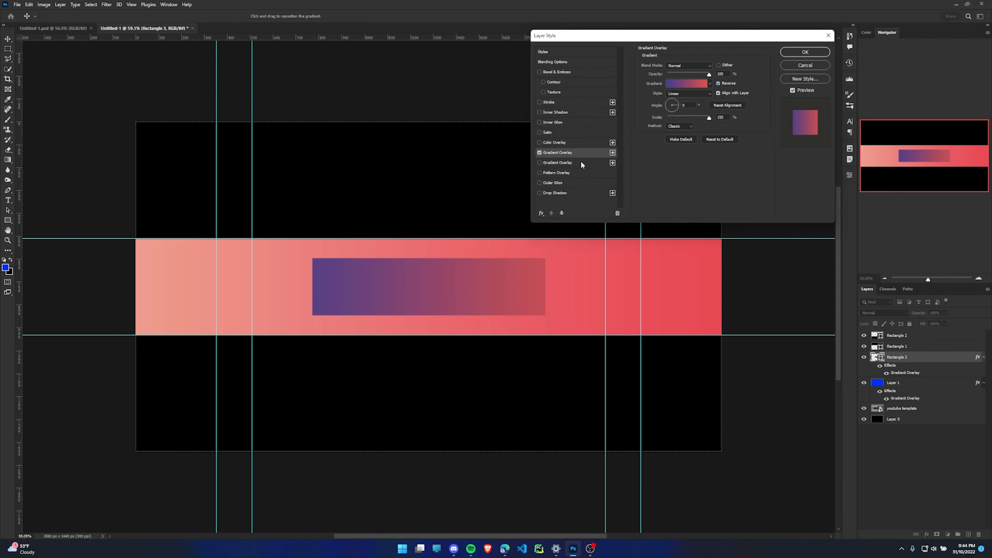
left_click(805, 52)
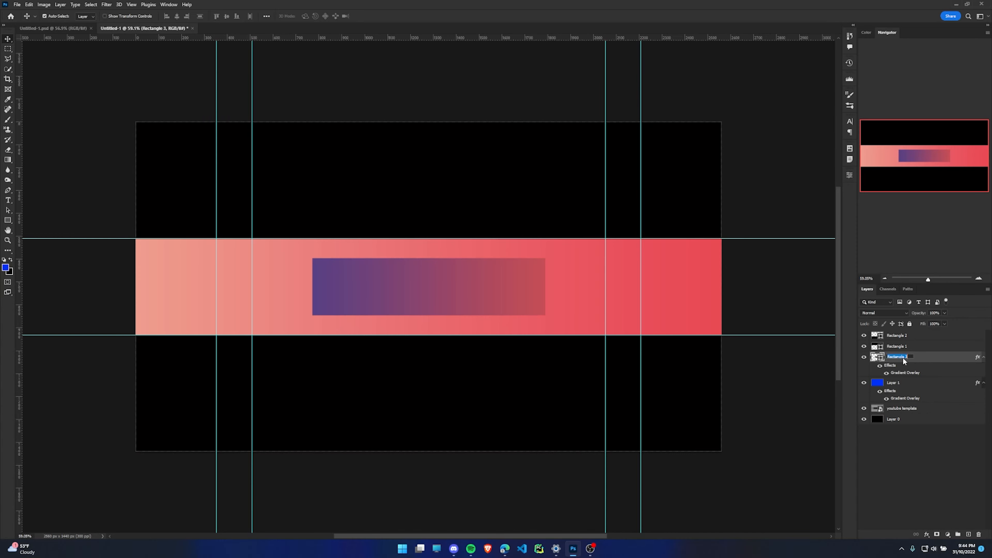
- Rename the centred rectangle's layer as Name Rectangle and Layer 1 as Background
type("Name Rectan")
key("Return")
double_click(894, 383)
type("Background")
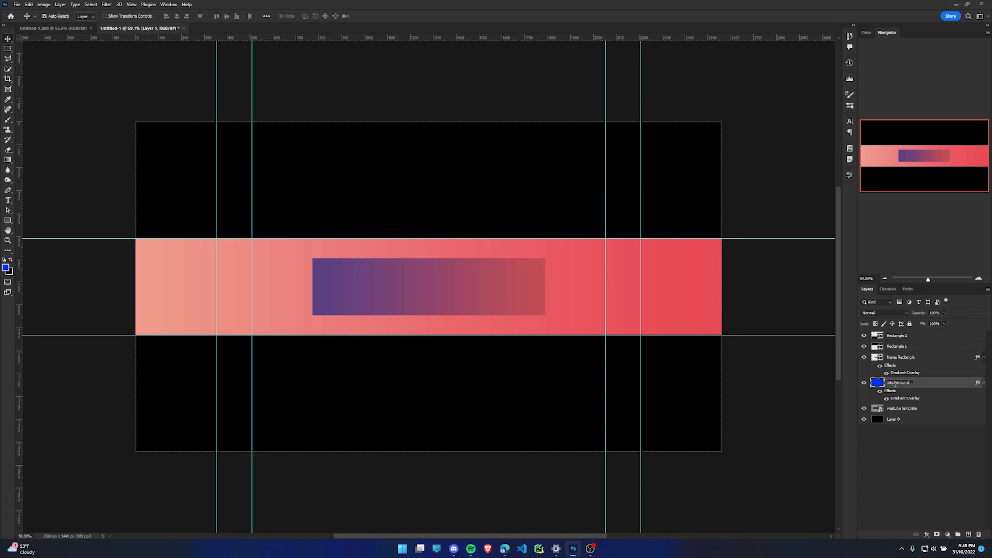
key("Return")
- Look at the finished example banner in Untitled-1.psd and return to the banner in progress
left_click(60, 28)
scroll(216, 205, "down", 2)
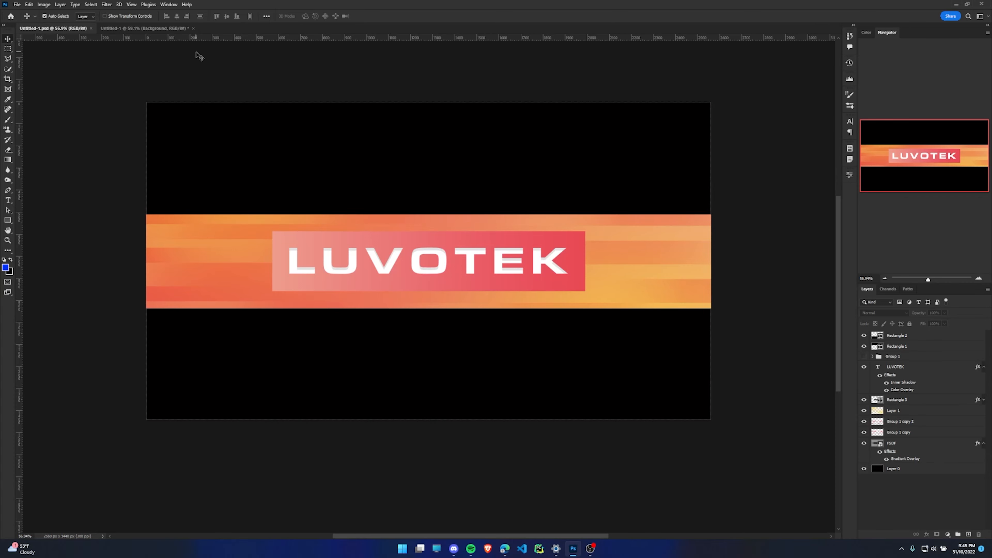
left_click(149, 28)
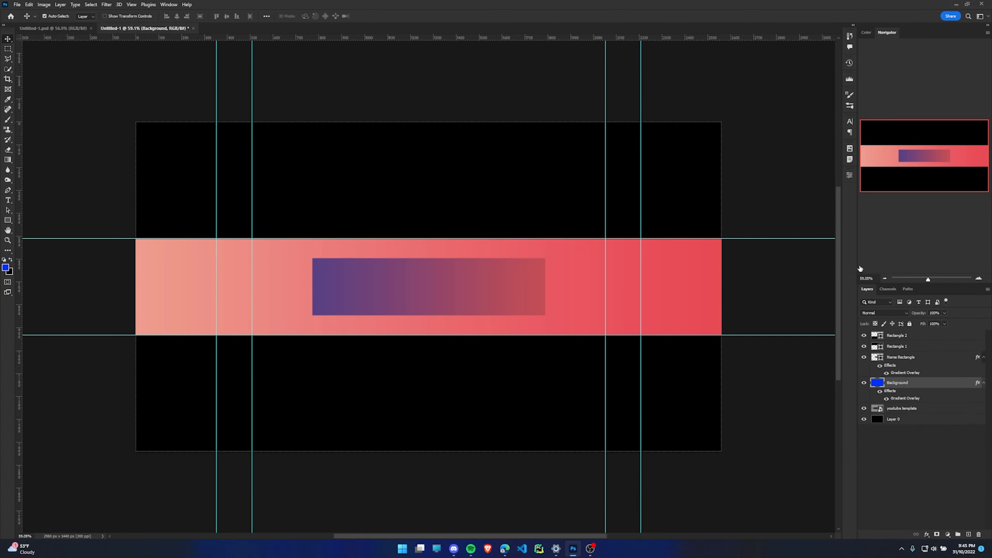
- Add a layer above Background and draw six black rectangles staggered around the gradient band, the first about 522 × 90 px
left_click(968, 534)
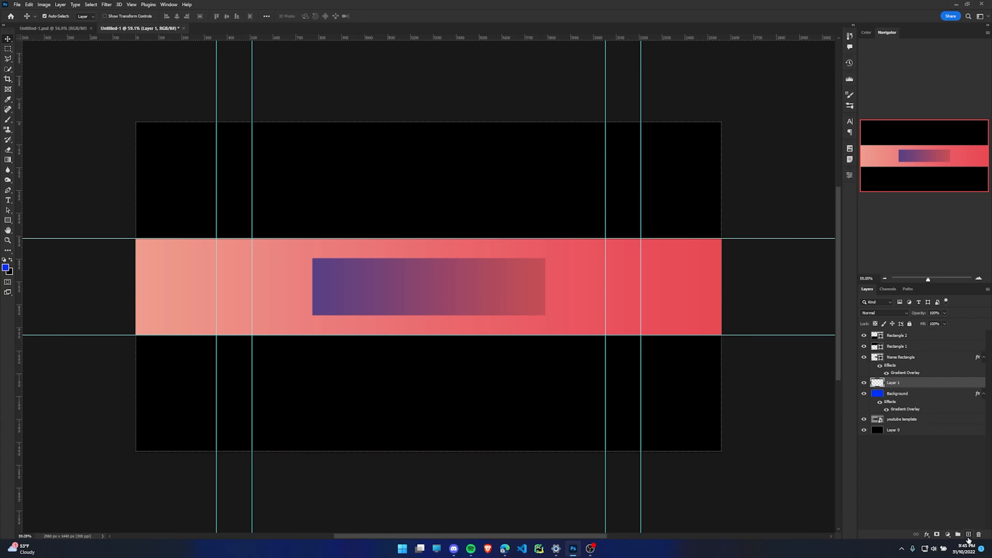
left_click(8, 221)
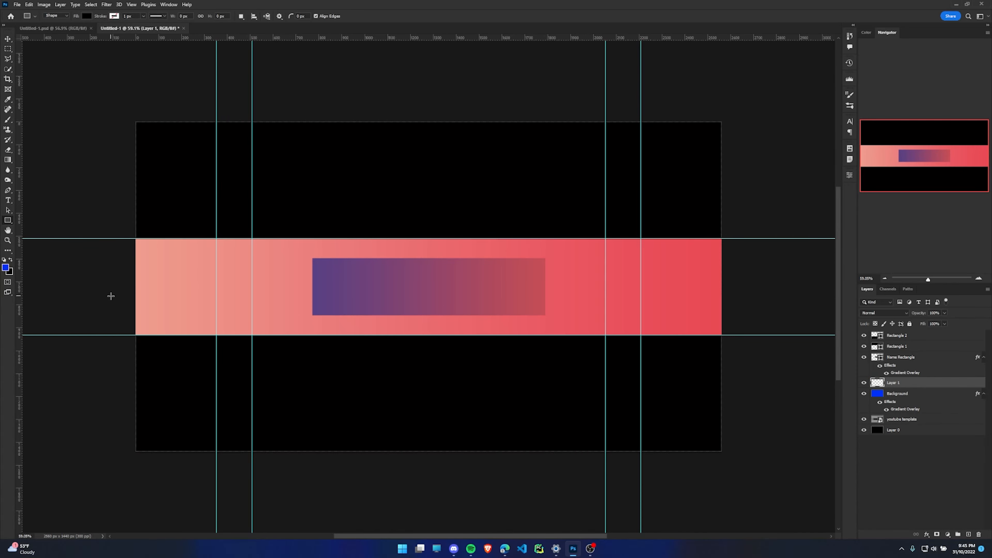
mouse_move(121, 287)
left_mouse_down()
mouse_move(135, 301)
mouse_move(240, 307)
left_mouse_up()
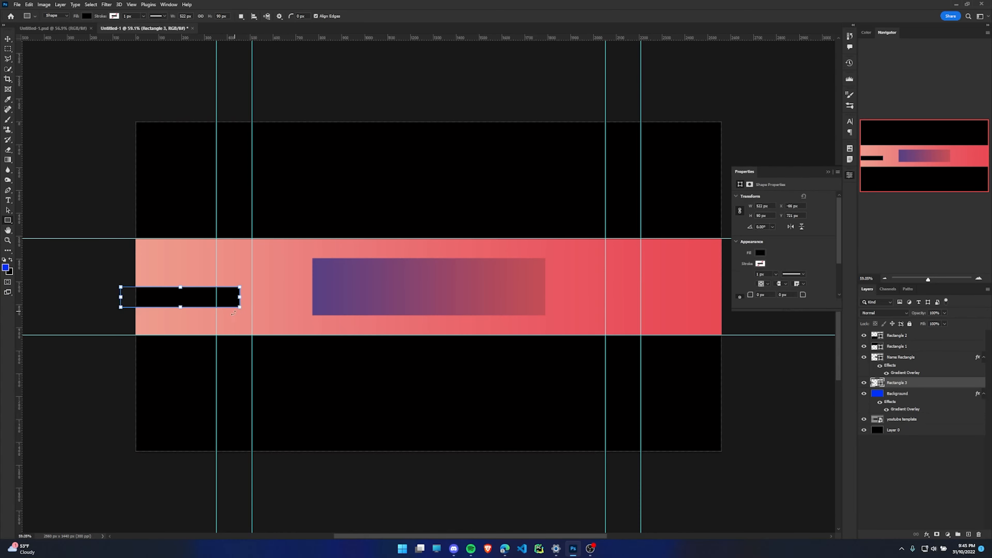
left_click_drag(699, 291, 569, 313)
left_click_drag(217, 233, 385, 252)
left_click_drag(430, 328, 315, 355)
left_click_drag(564, 233, 684, 253)
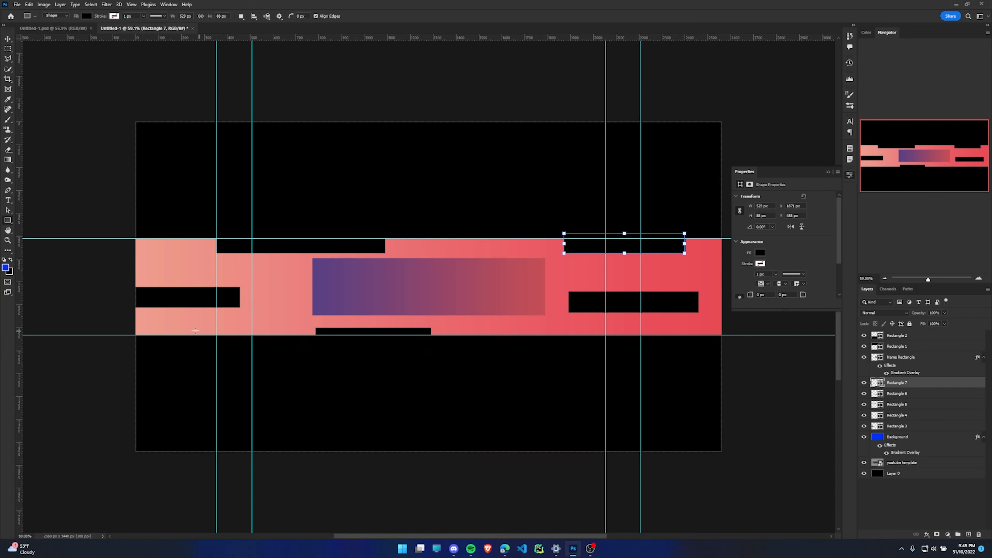
left_click_drag(163, 323, 74, 342)
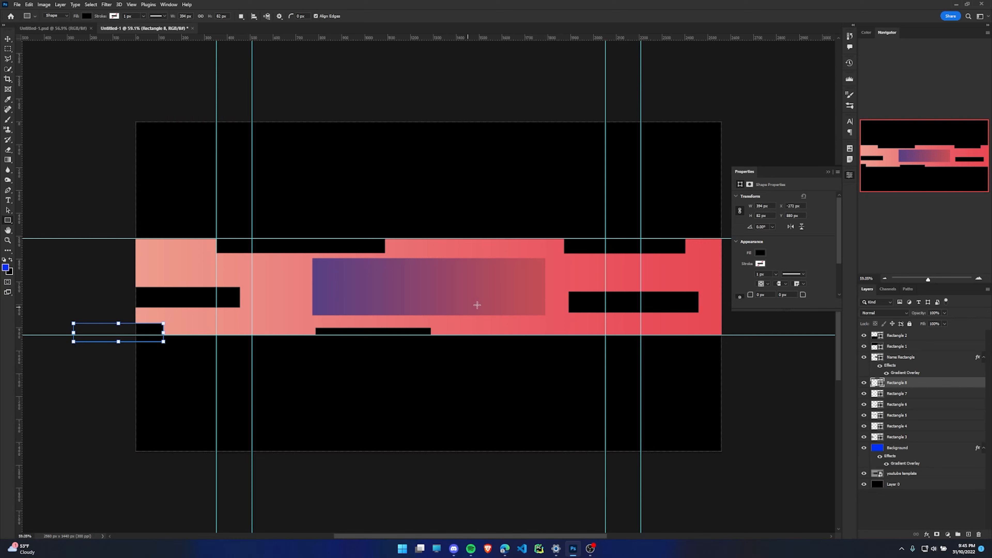
left_click(828, 173)
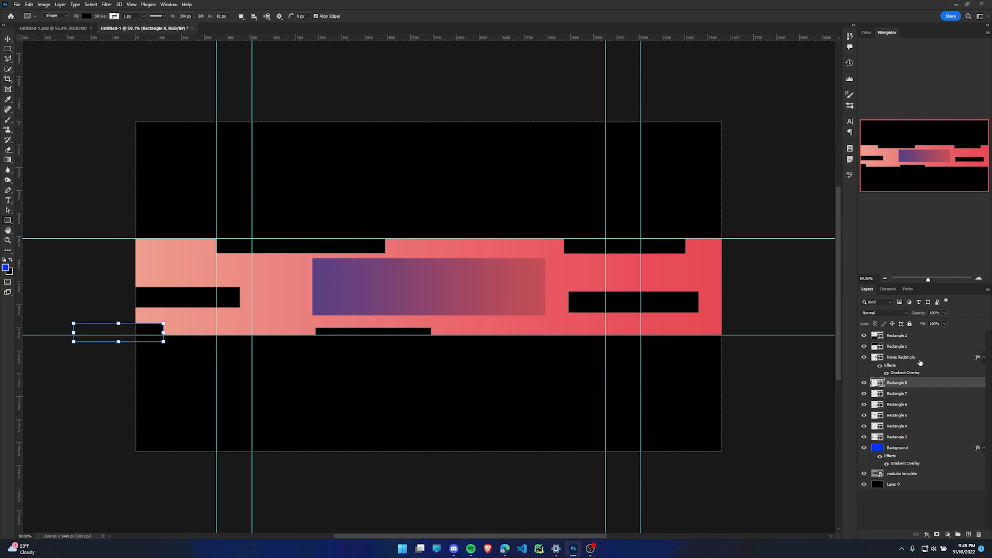
- Select the six new staggered rectangle layers between Name Rectangle and Background and group them
left_click(918, 437, "shift")
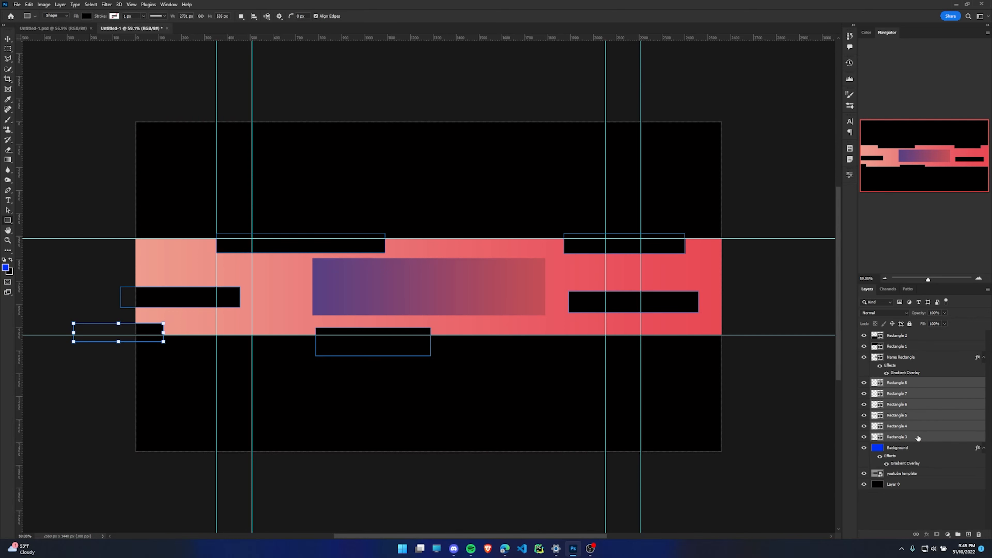
left_click(935, 387)
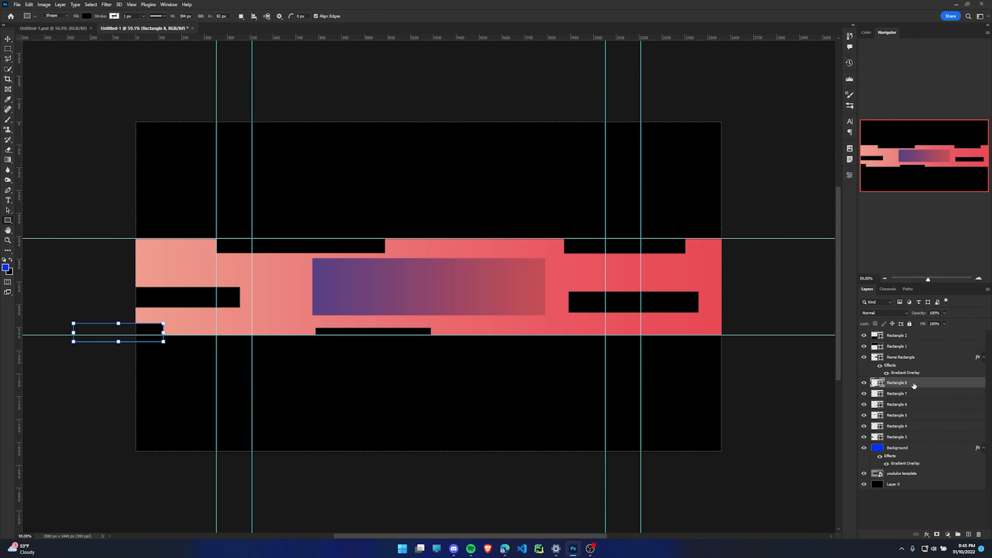
left_click(919, 437, "shift")
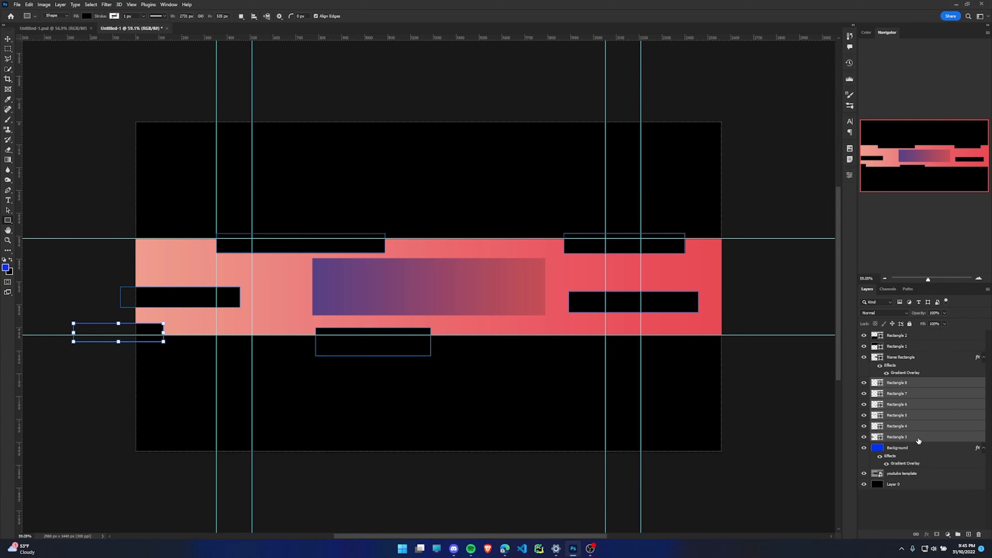
key("ctrl+g")
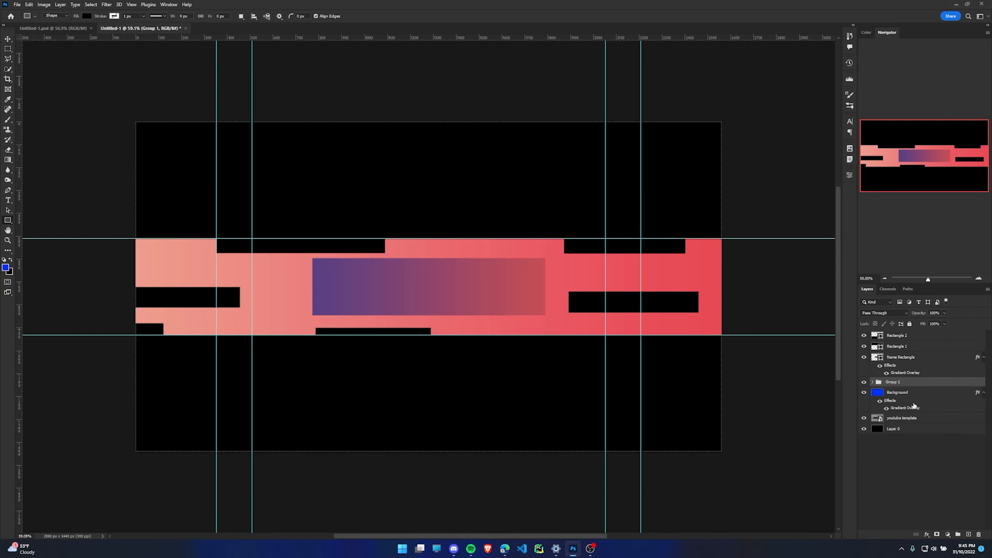
double_click(917, 385)
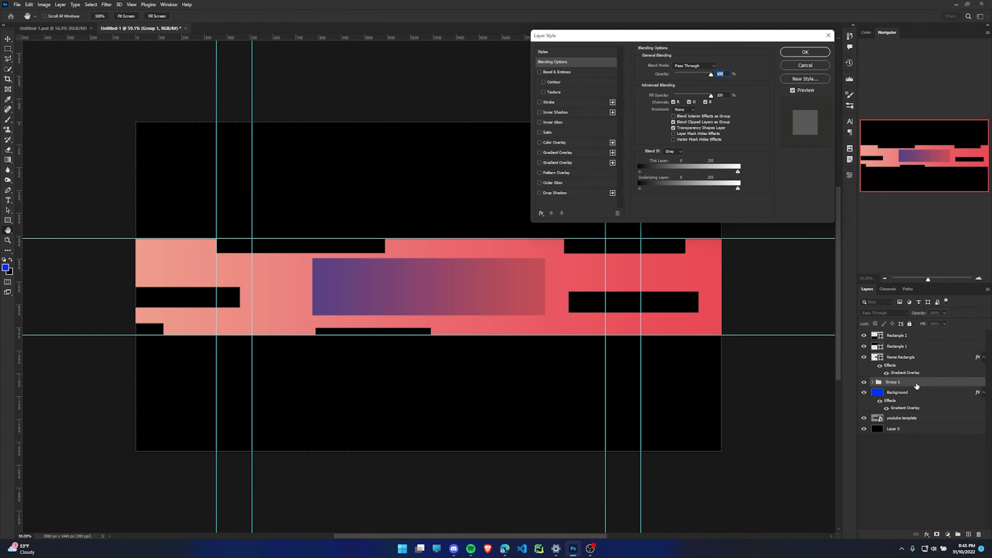
left_click(539, 152)
left_click(553, 152)
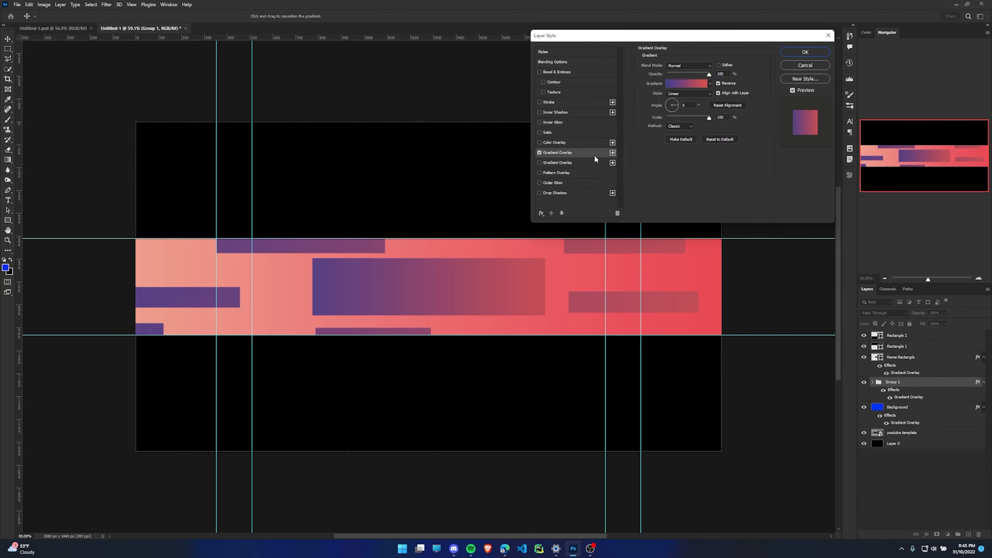
left_click(679, 83)
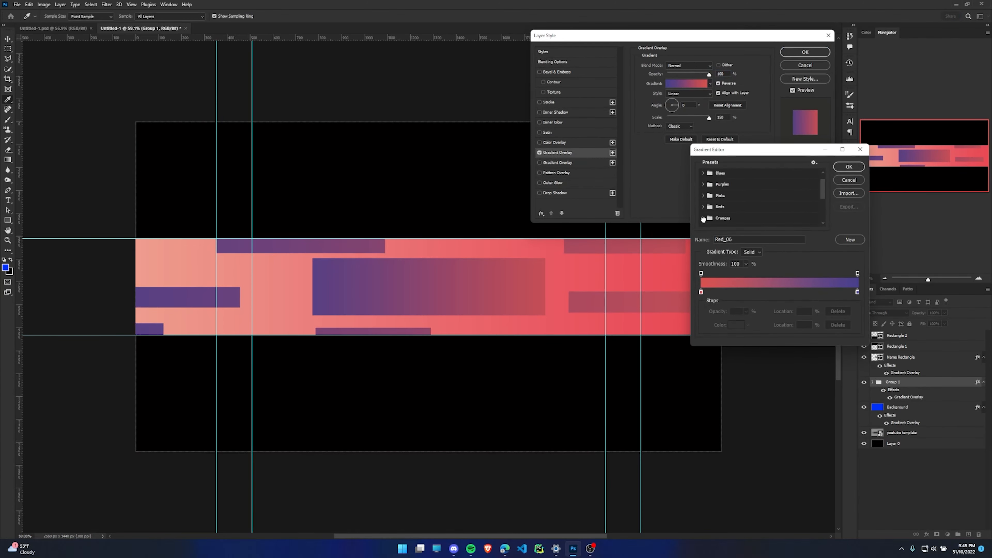
left_click(703, 218)
left_click(764, 211)
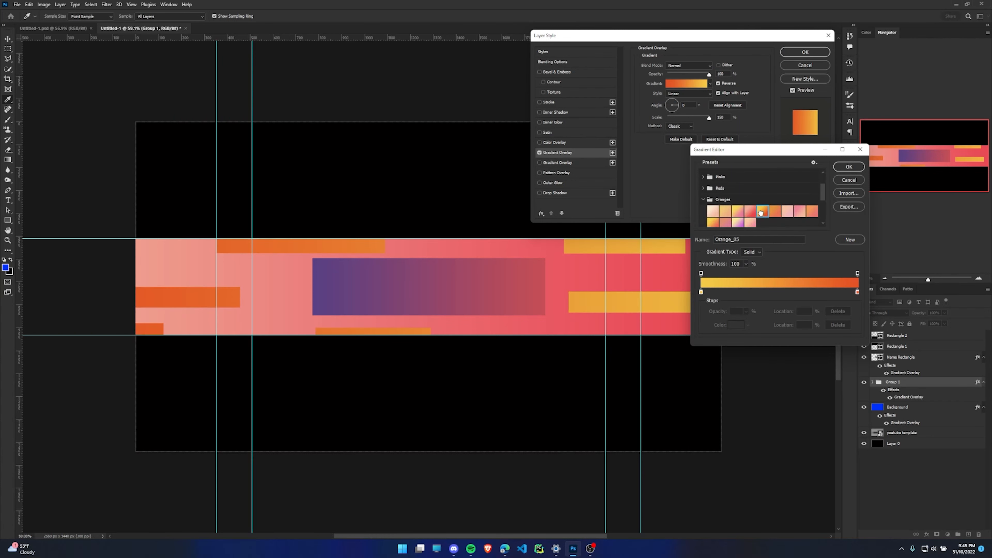
left_click(775, 212)
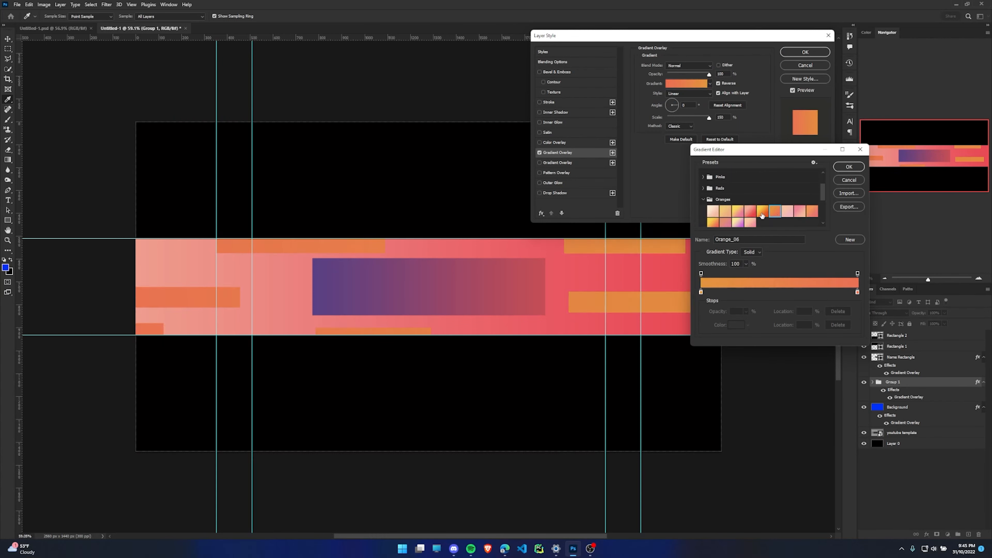
left_click(761, 215)
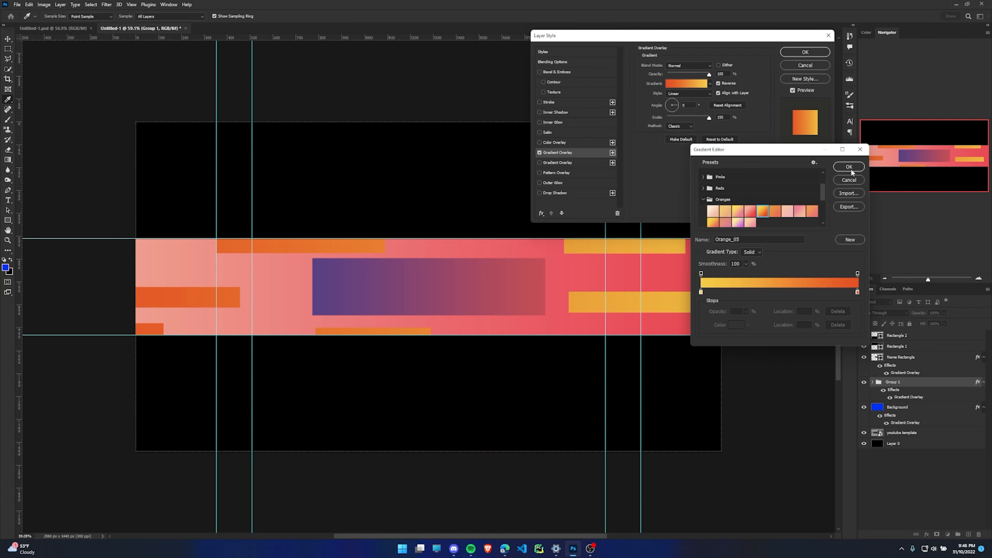
left_click(851, 180)
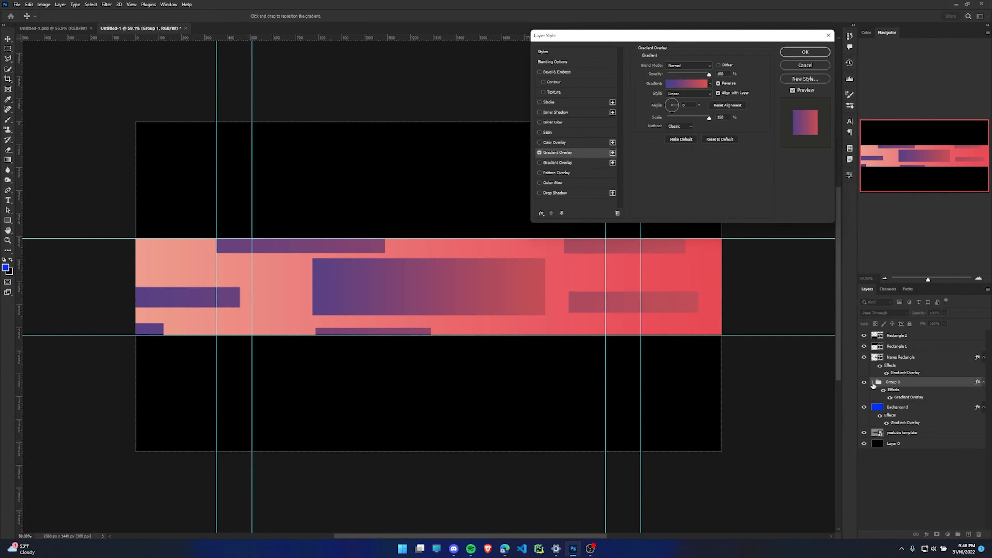
left_click(814, 64)
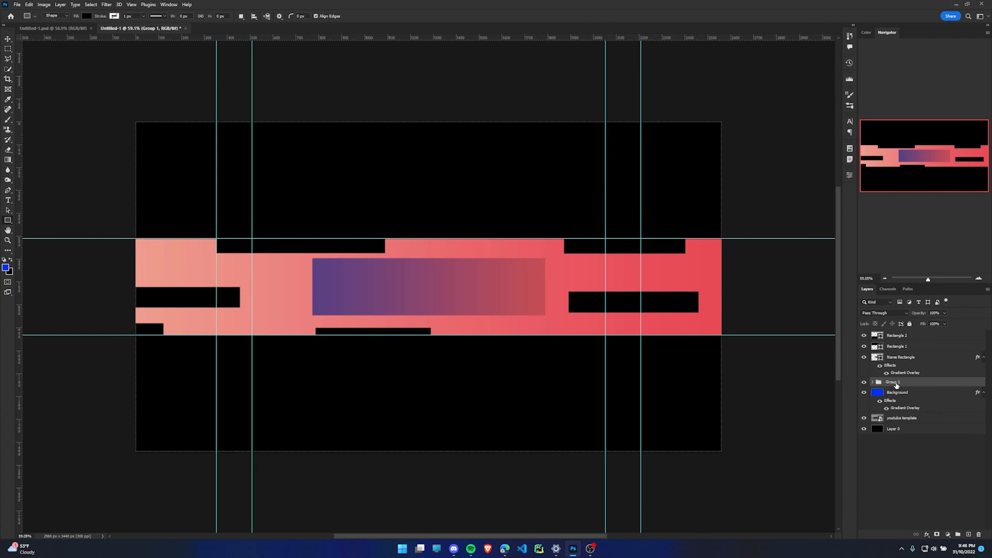
left_click(923, 384)
double_click(924, 385)
left_click(540, 153)
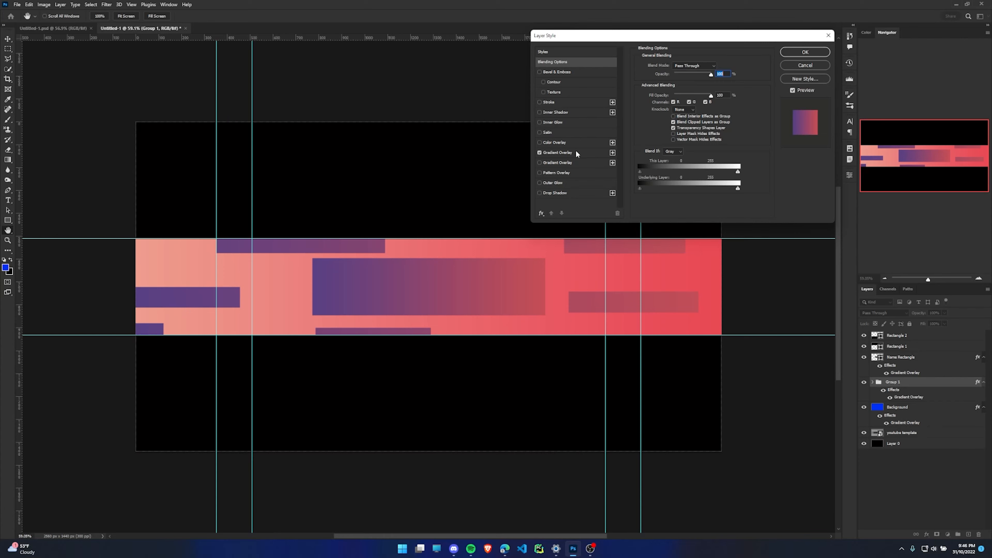
left_click(805, 65)
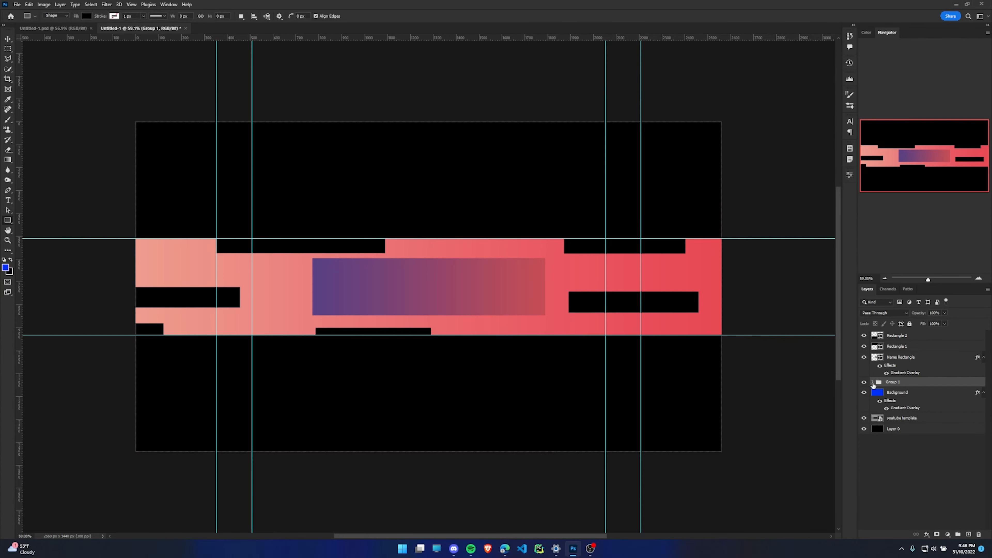
- Expand Group 1 and enable a Gradient Overlay on its Rectangle 3 layer
left_click(873, 385)
double_click(908, 446)
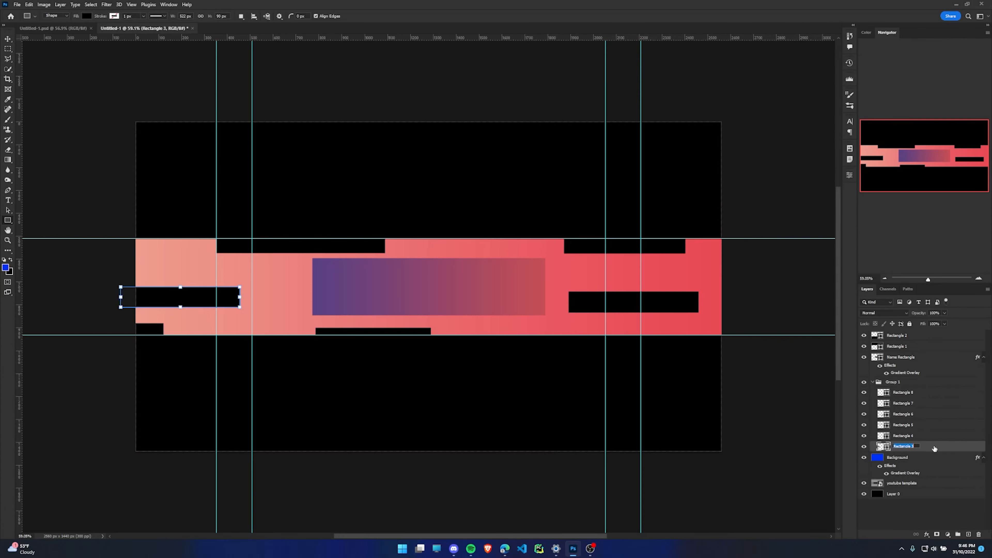
key("Return")
double_click(937, 447)
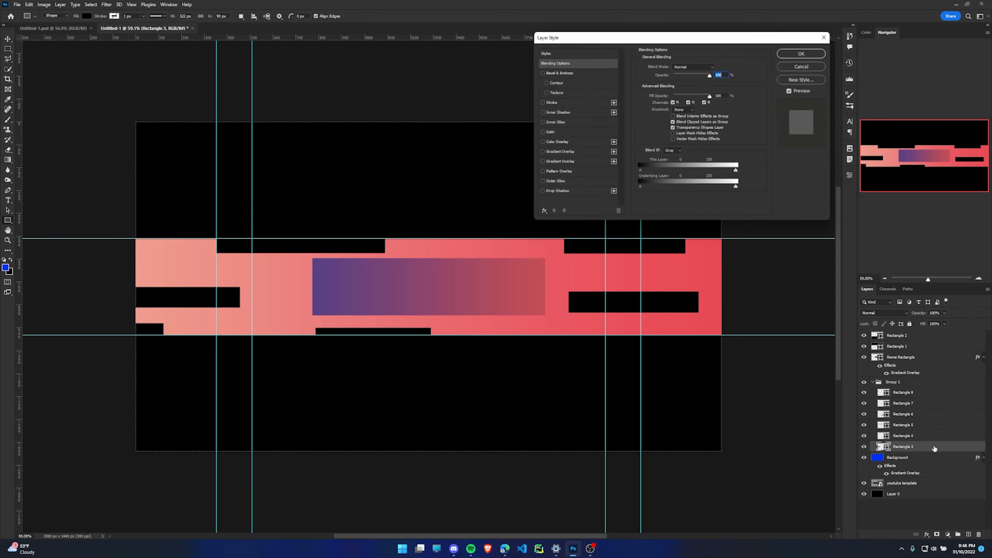
left_click(538, 153)
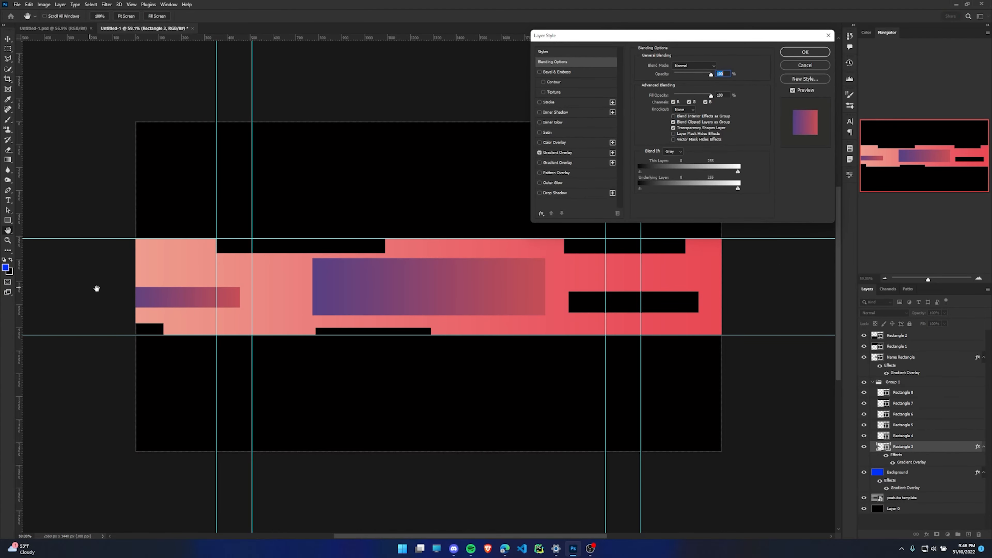
left_click(585, 152)
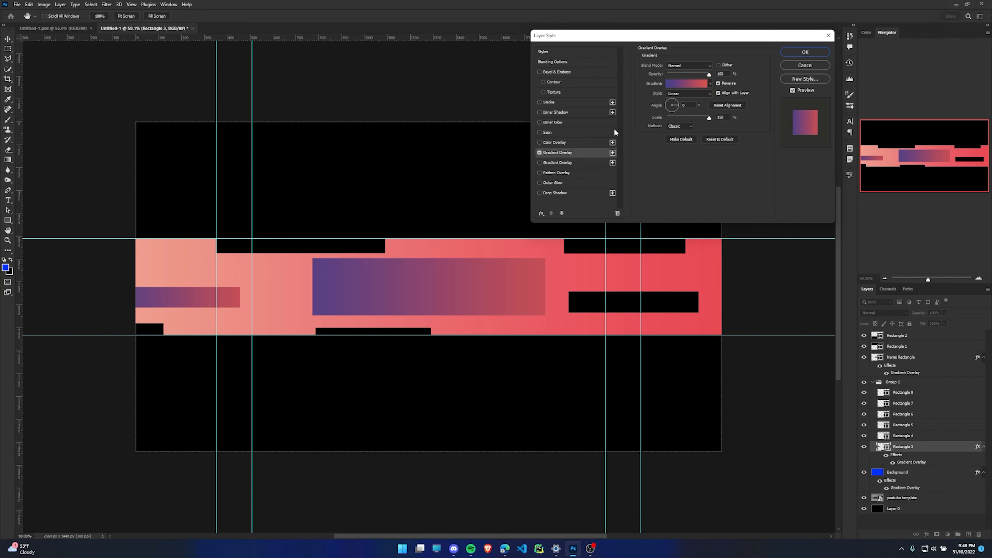
- Set Rectangle 3's gradient overlay to the Orange_06 preset and apply the layer style
left_click(697, 83)
scroll(705, 199, "down", 2)
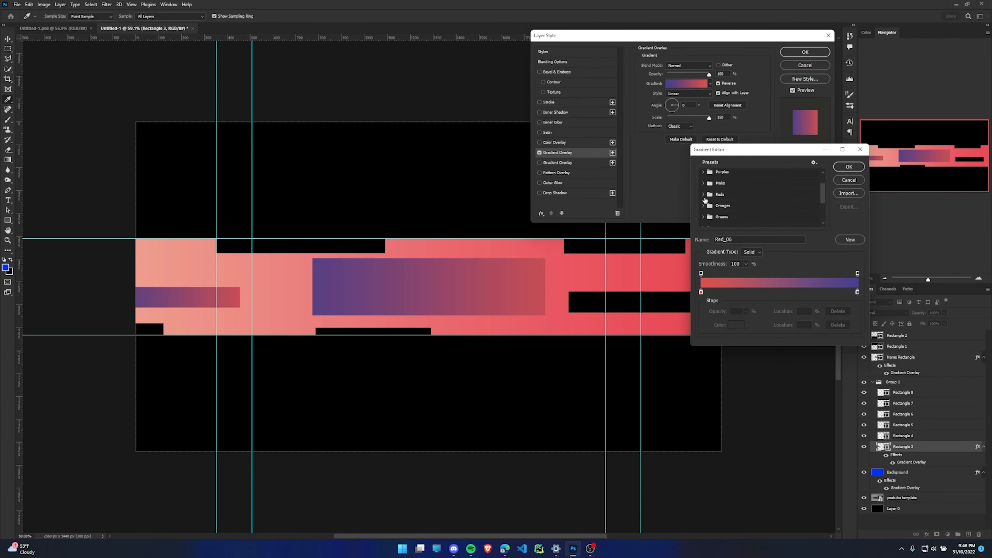
left_click(703, 205)
left_click(762, 217)
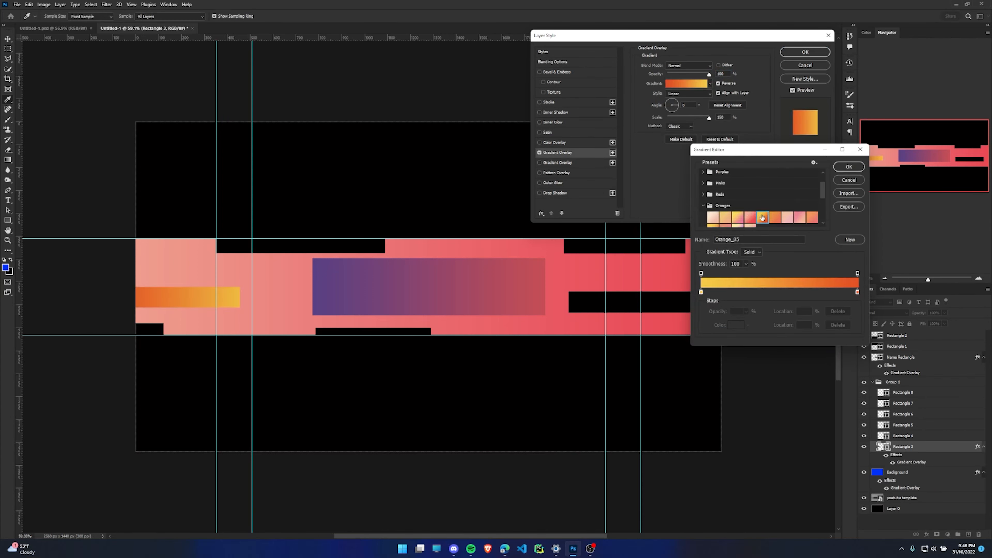
left_click(775, 217)
left_click(849, 167)
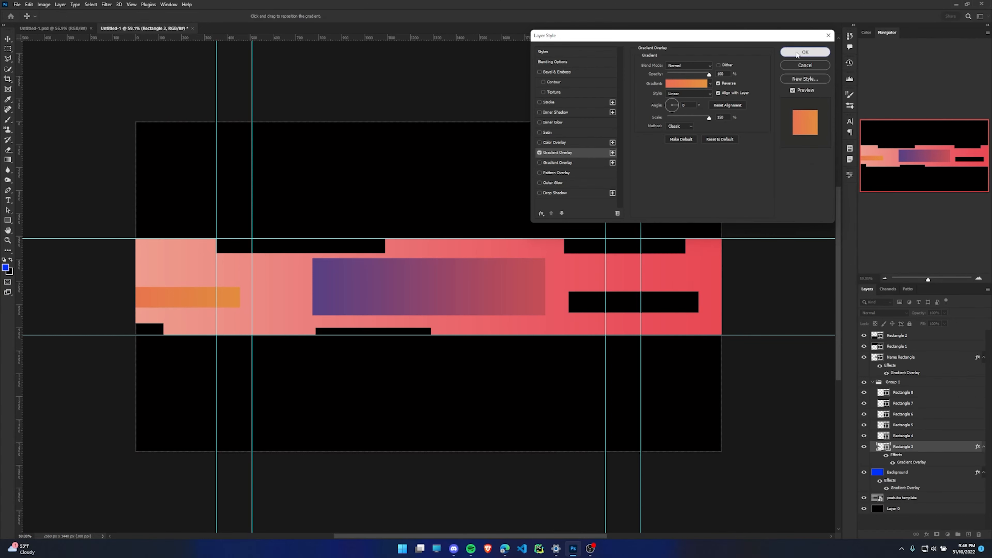
left_click(805, 52)
- Copy Rectangle 3's layer style, paste it onto Rectangle 4 through Rectangle 8, and collapse Group 1
right_click(937, 449)
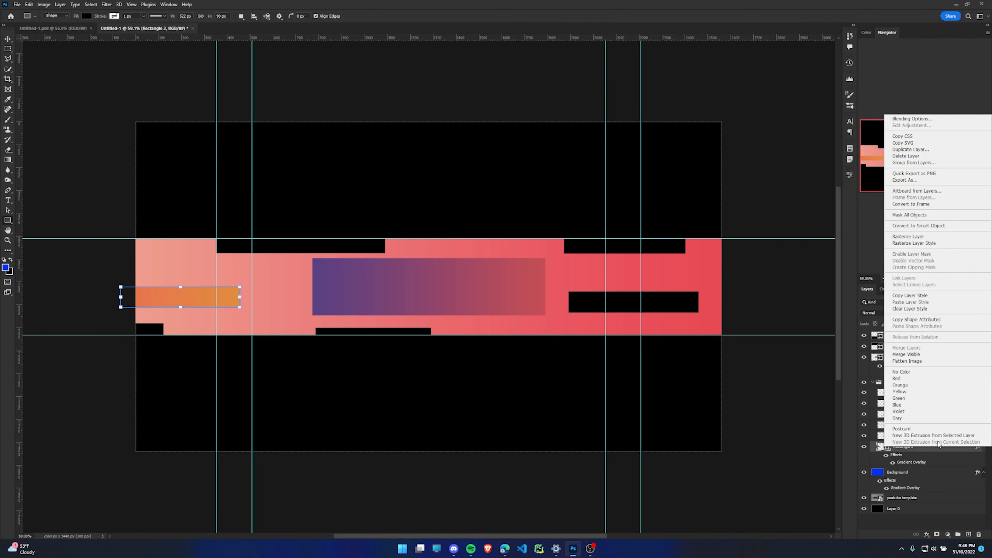
left_click(924, 298)
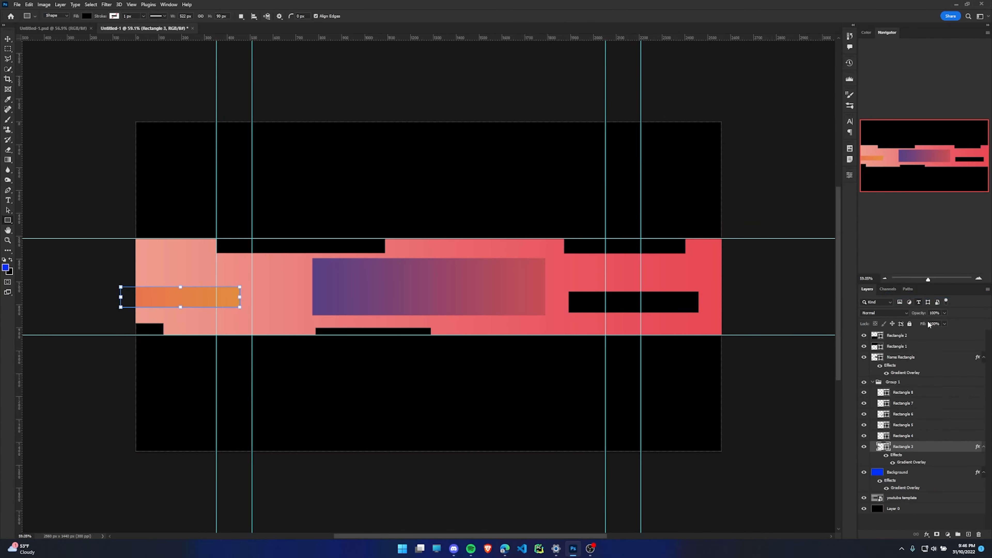
left_click(924, 436)
left_click(920, 394, "shift")
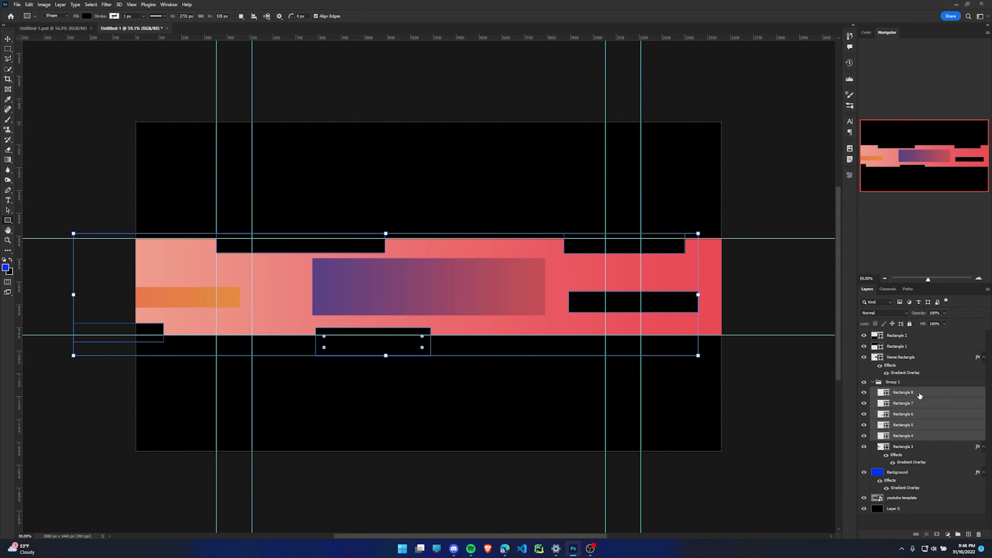
right_click(919, 395)
left_click(909, 250)
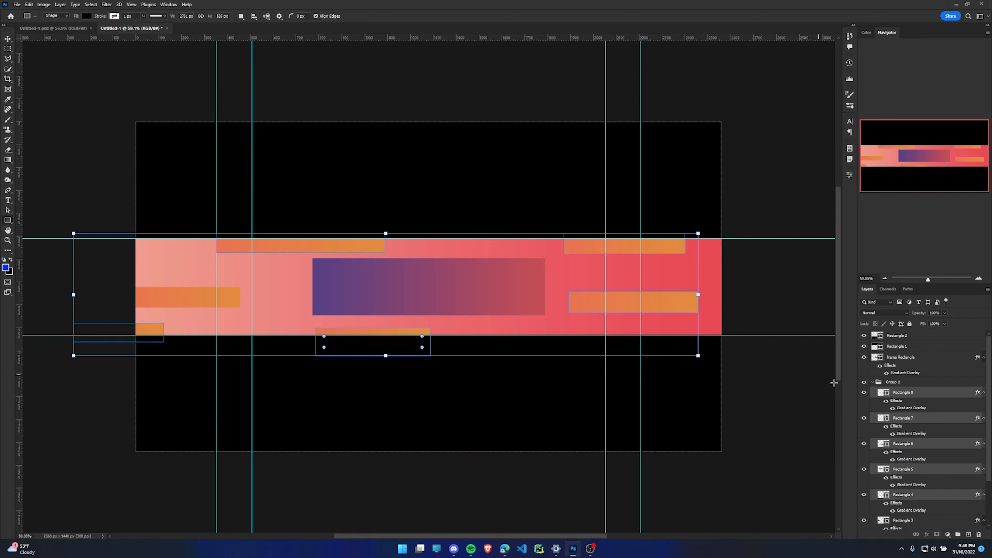
left_click(873, 383)
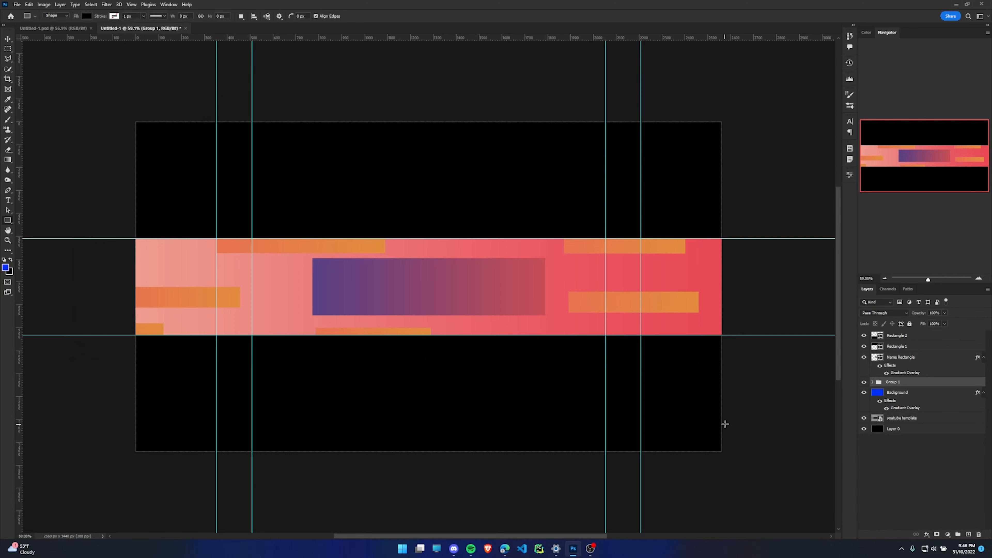
- Duplicate Group 1, hide the original group and merge the copy into a single layer
key("ctrl+j")
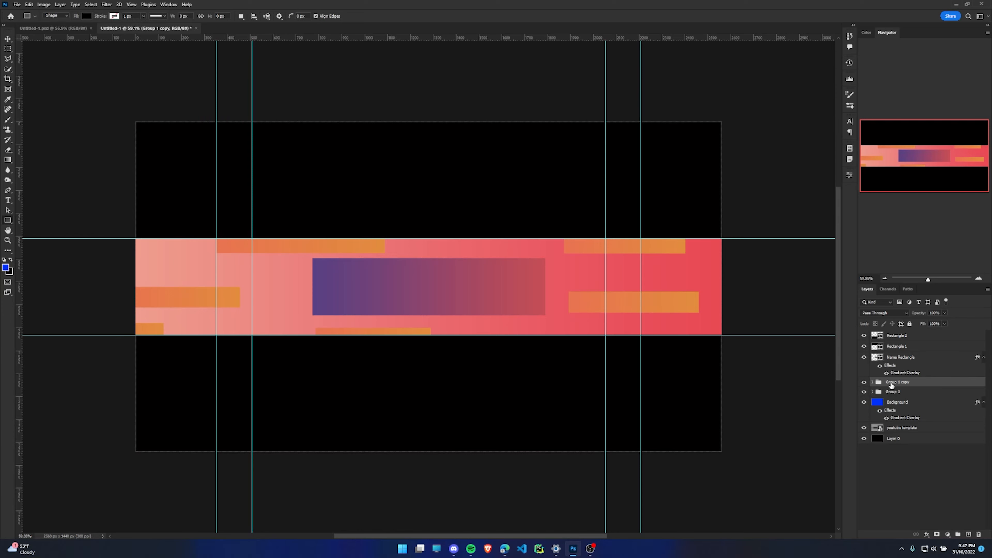
left_click(863, 393)
key("ctrl+e")
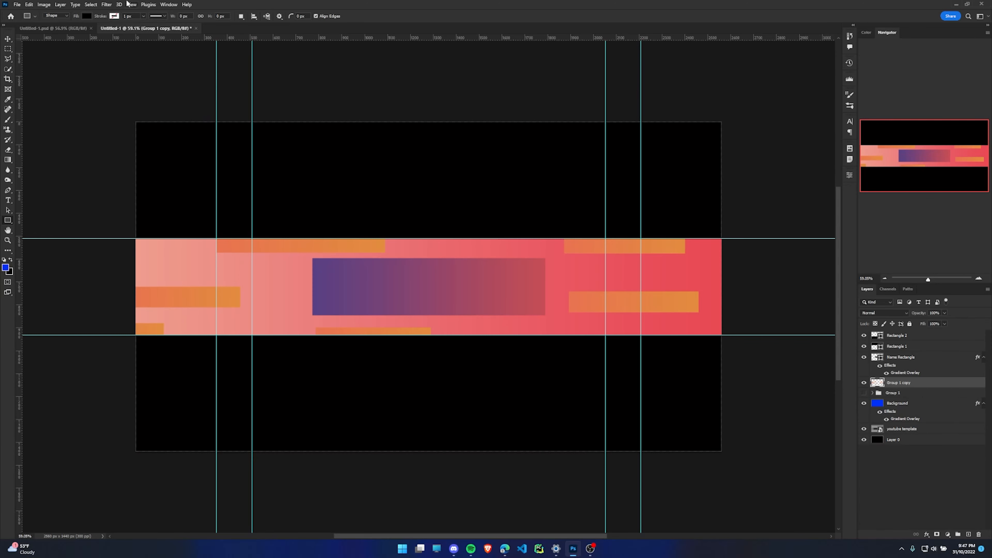
- Apply a horizontal Motion Blur at an angle of 0° to the merged Group 1 copy, adjusting the blur distance
left_click(106, 4)
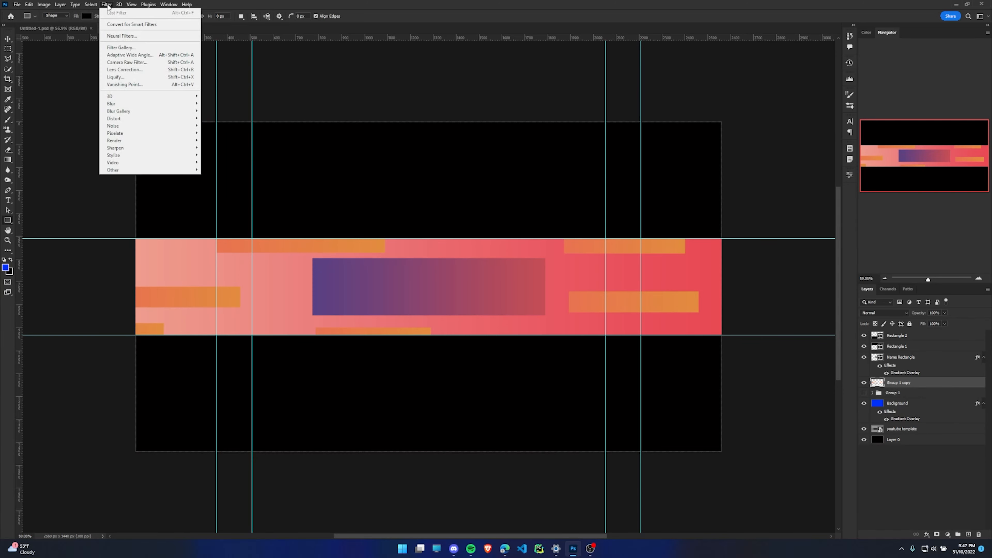
mouse_move(129, 104)
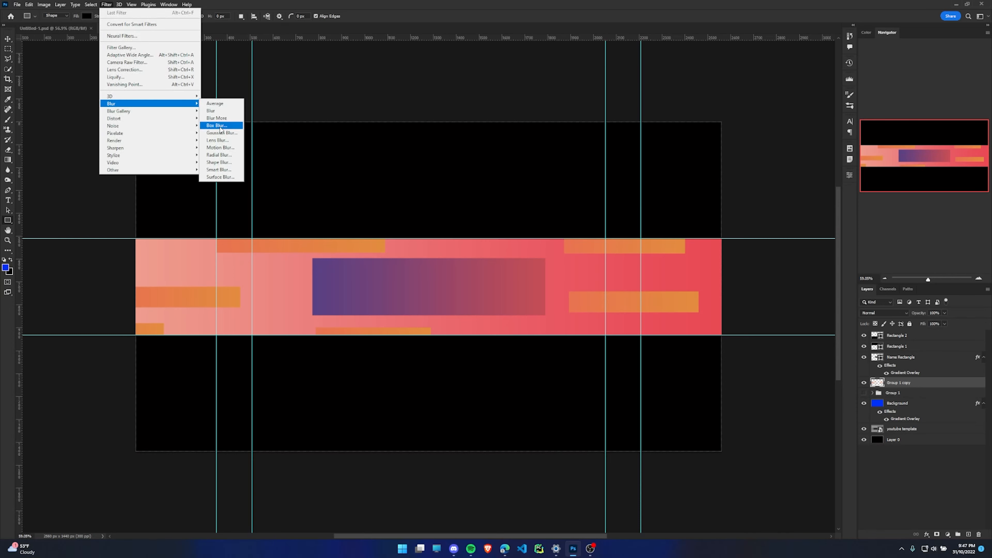
left_click(220, 147)
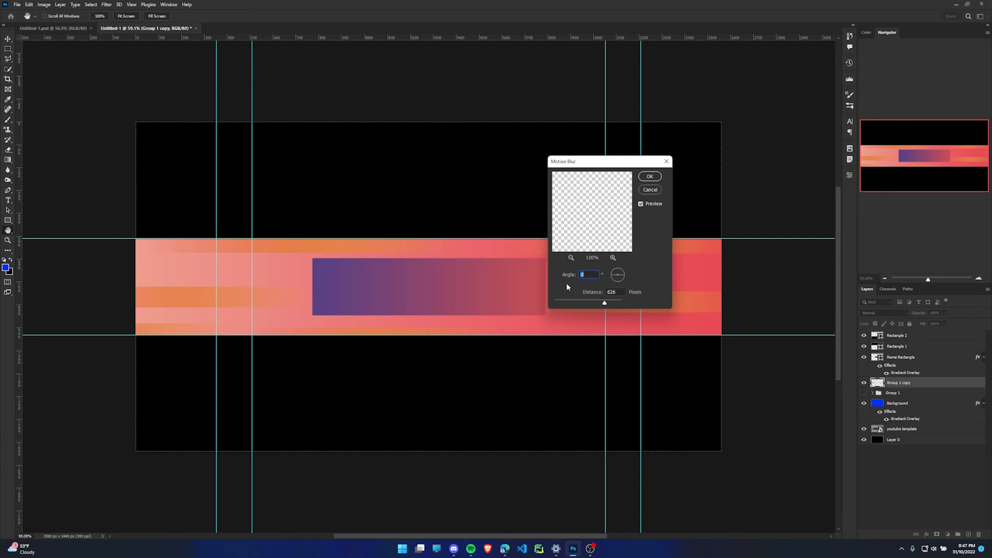
left_click_drag(565, 301, 600, 302)
left_click(650, 176)
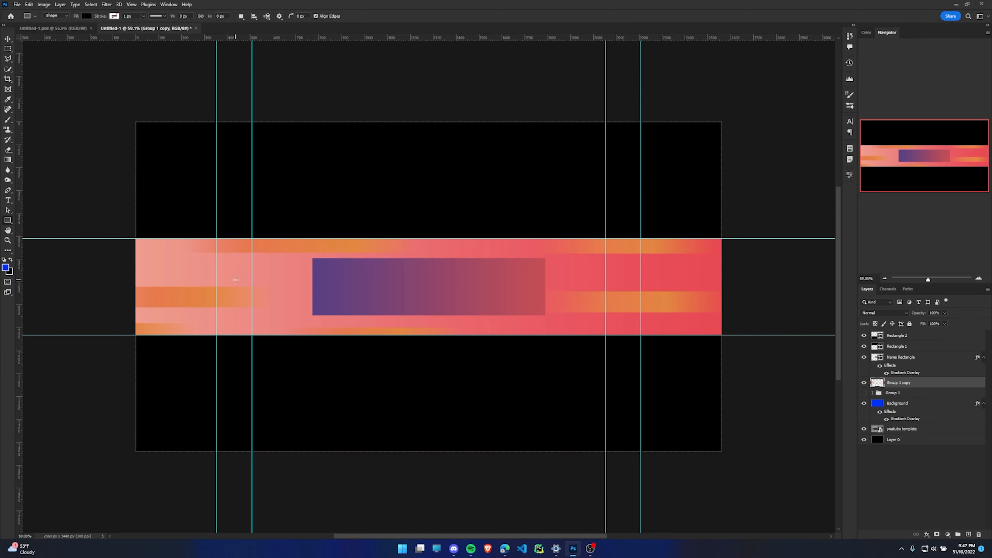
- Duplicate the blurred Group 1 copy layer and move the duplicate right and down, centred at about X 1468 px, Y 899 px
left_click(7, 40)
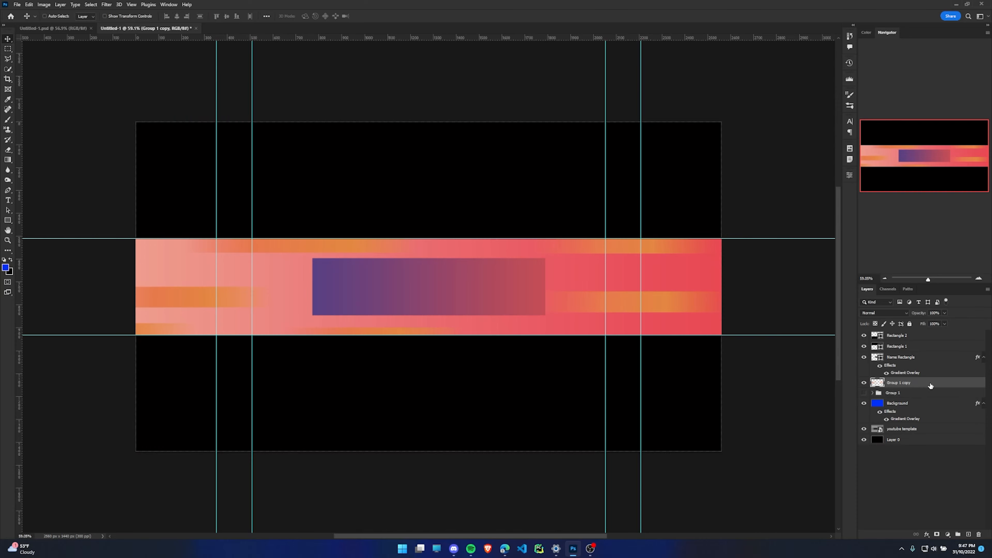
key("ctrl+j")
key("ctrl")
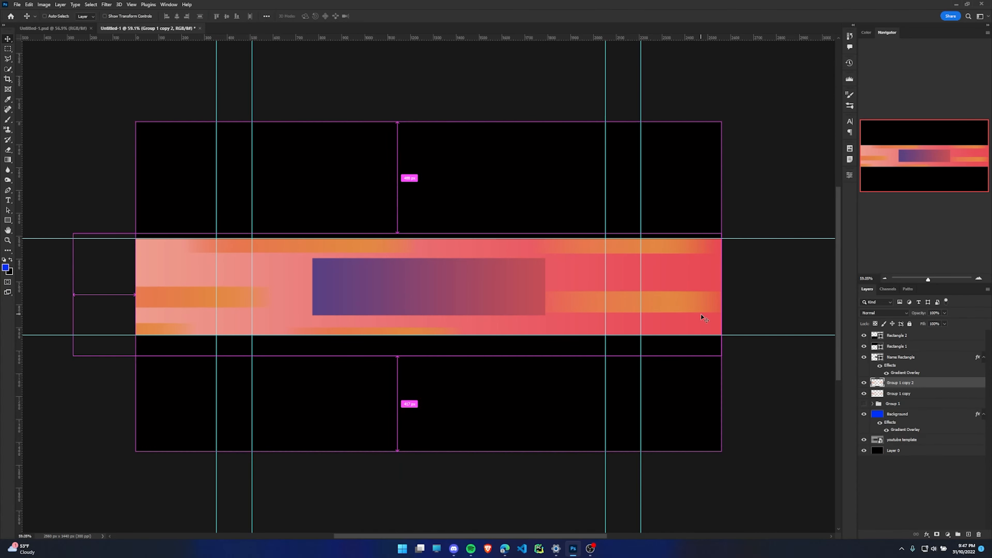
key("ctrl+t")
left_click_drag(419, 269, 494, 301)
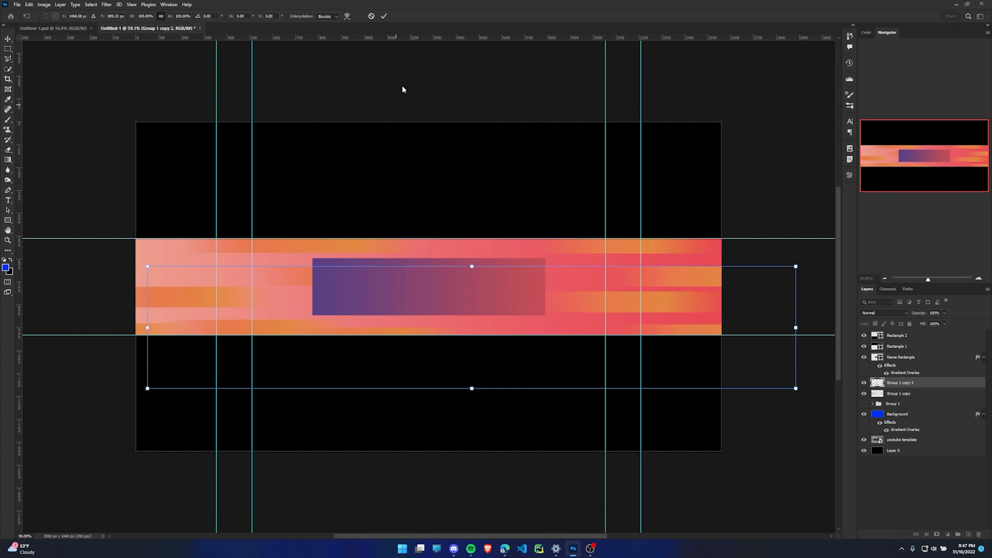
left_click(383, 17)
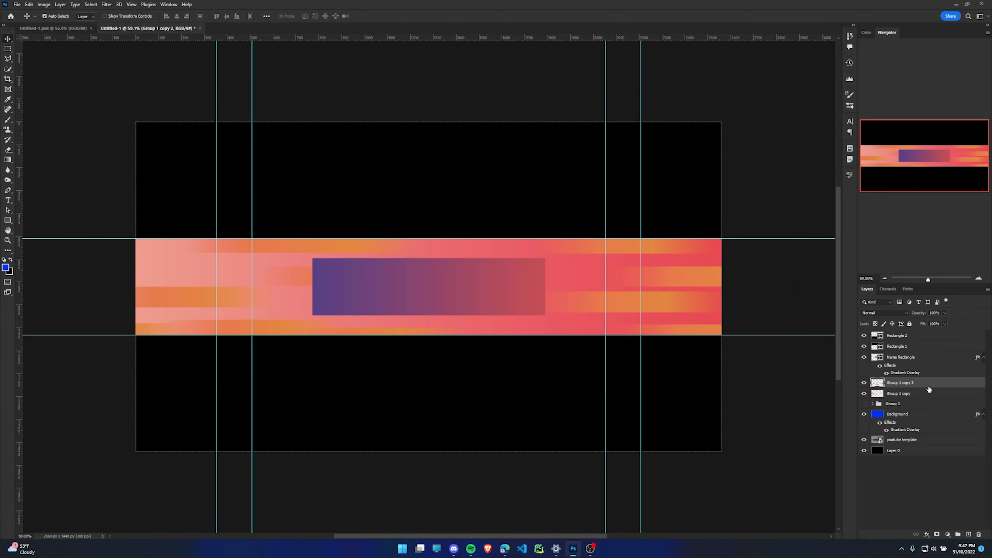
key("ctrl+j")
key("ctrl+t")
left_click_drag(567, 286, 558, 199)
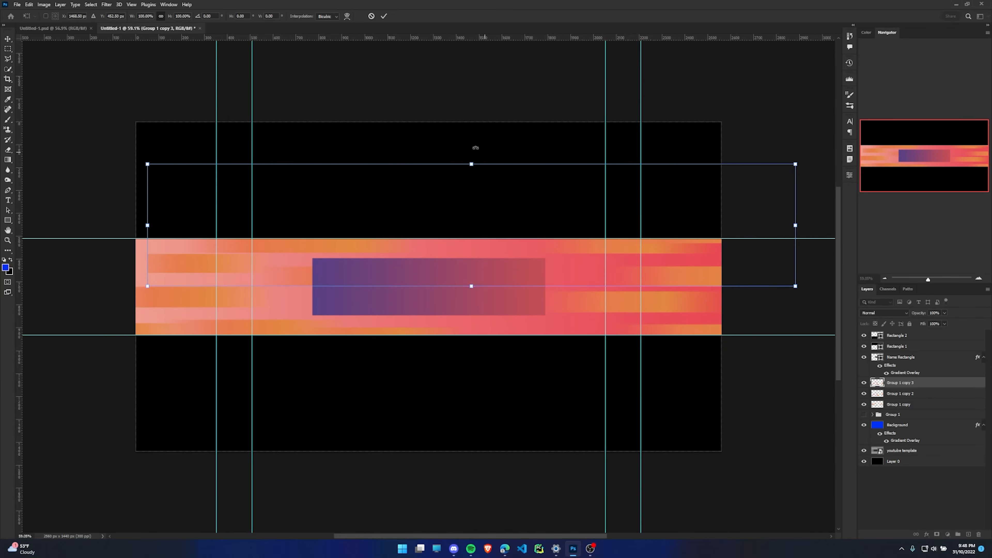
left_click(369, 17)
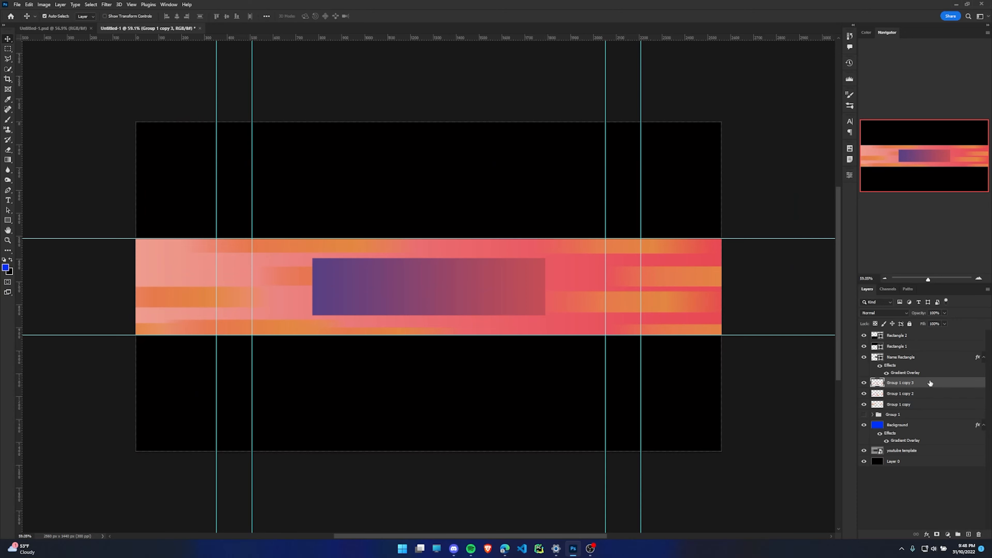
key("Delete")
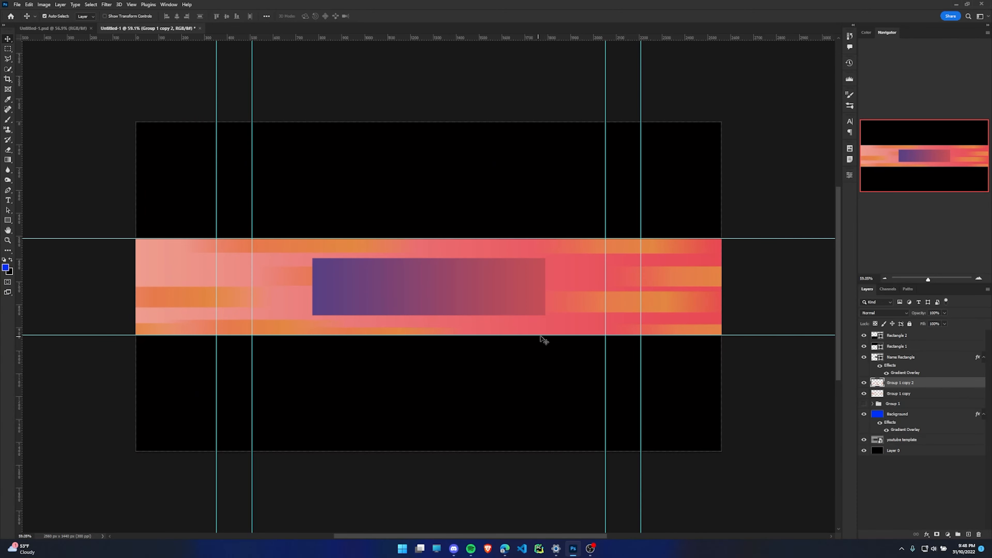
- Move the Group 1 copy 2 streaks with Free Transform to be centred at about X 1769 px, Y 845 px
key("ctrl+t")
left_click_drag(662, 314, 732, 304)
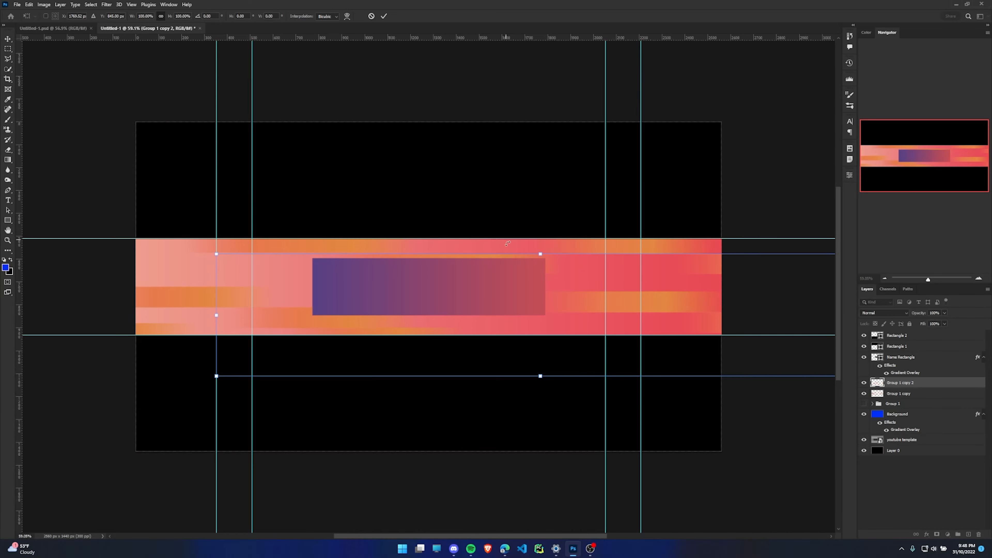
left_click(383, 16)
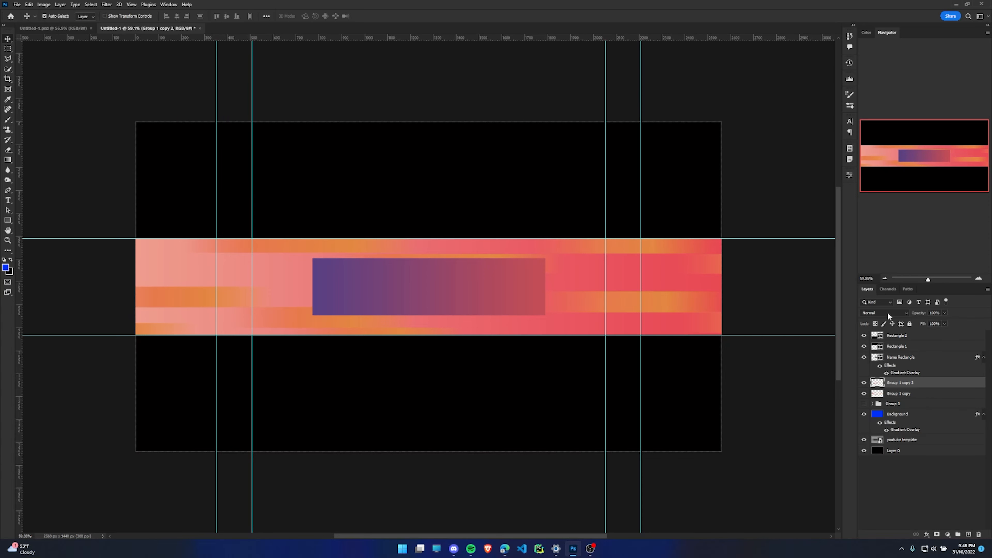
- Group the two blurred streak layers, Group 1 copy and Group 1 copy 2, together
left_click(899, 310)
left_click(899, 312)
left_click(928, 396, "shift")
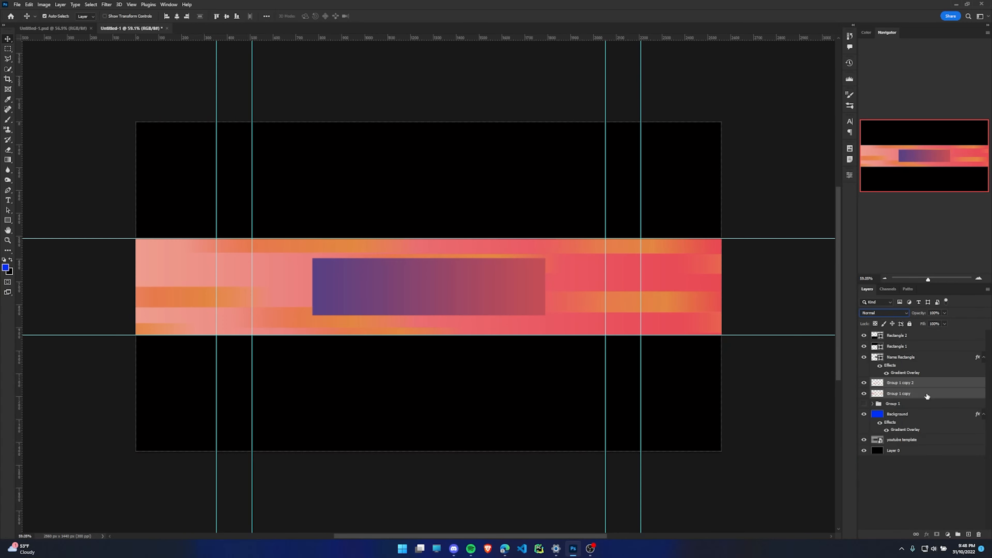
key("ctrl+g")
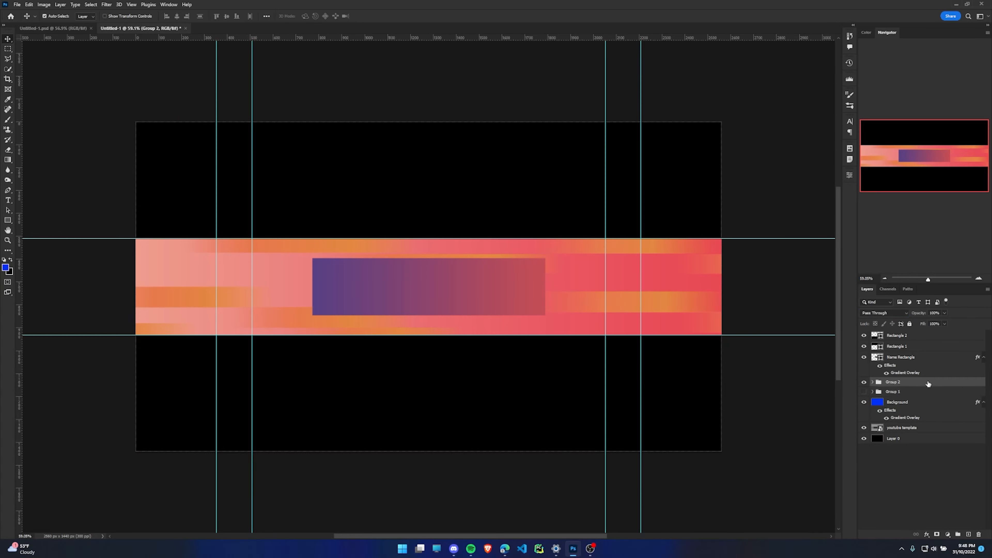
- Duplicate Group 2, hide the original group and merge the copy into a single layer
key("ctrl+j")
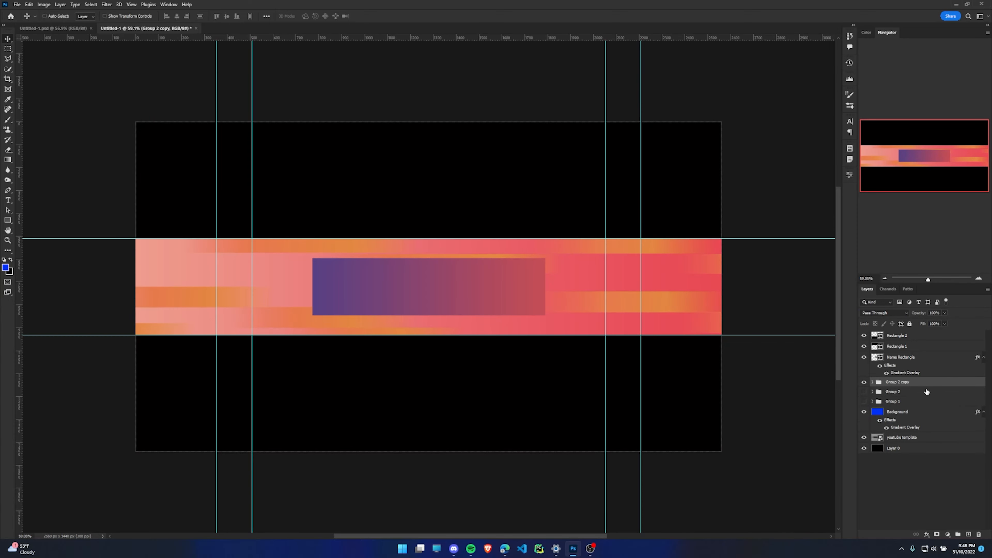
key("ctrl+e")
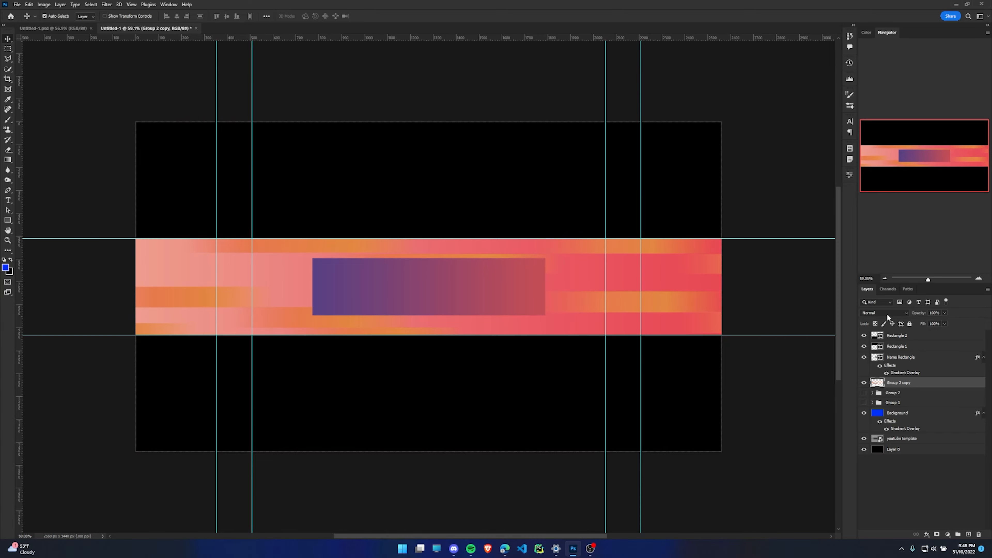
- Open the blend mode choices for the merged Group 2 copy layer and preview modes such as Darker Color
left_click(886, 313)
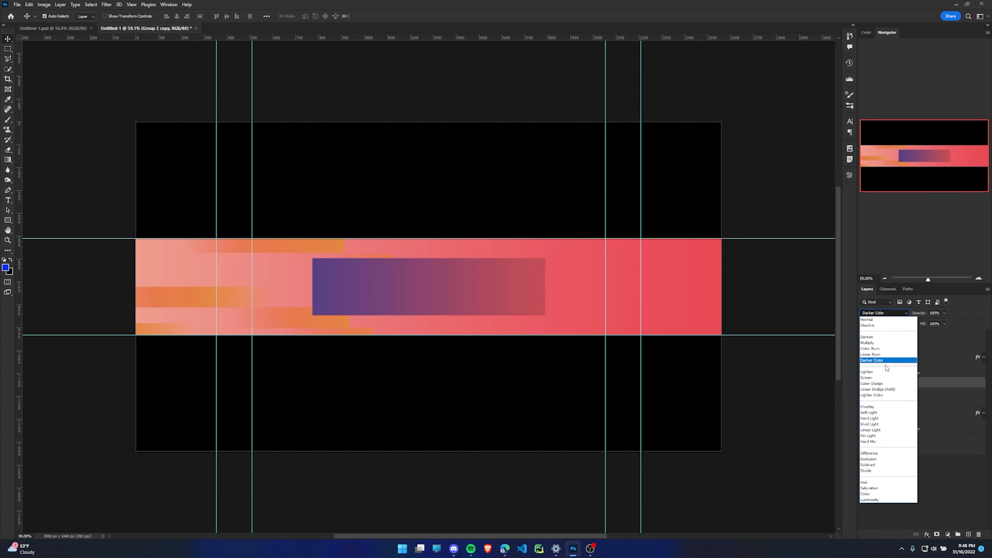